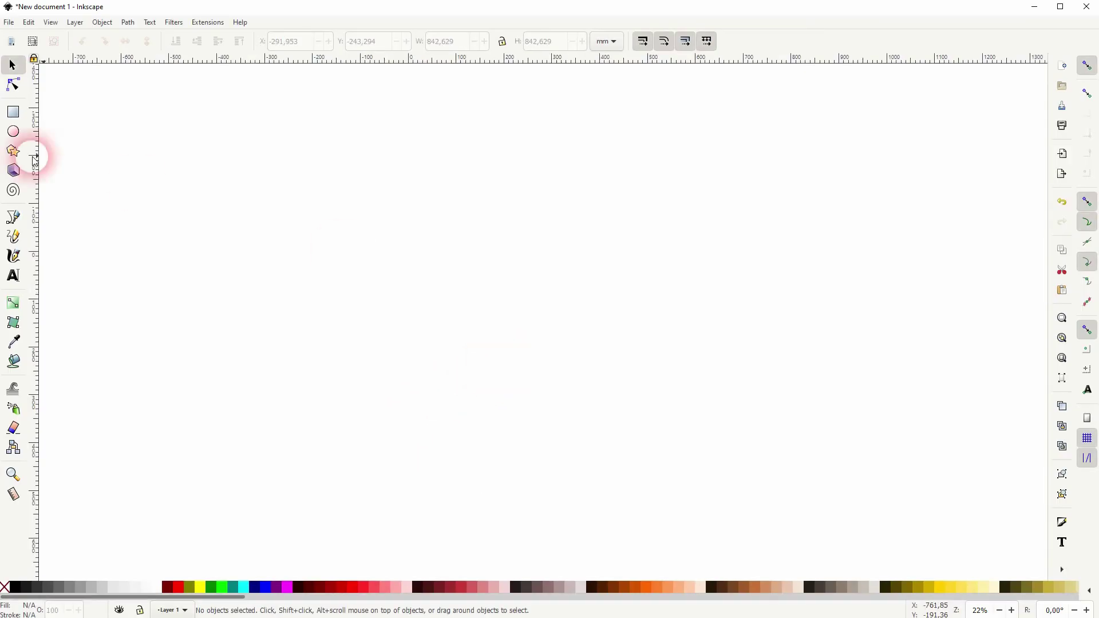
Draw a large black rectangle across the page and round its corners.
click(12, 115)
drag(239, 162, 637, 432)
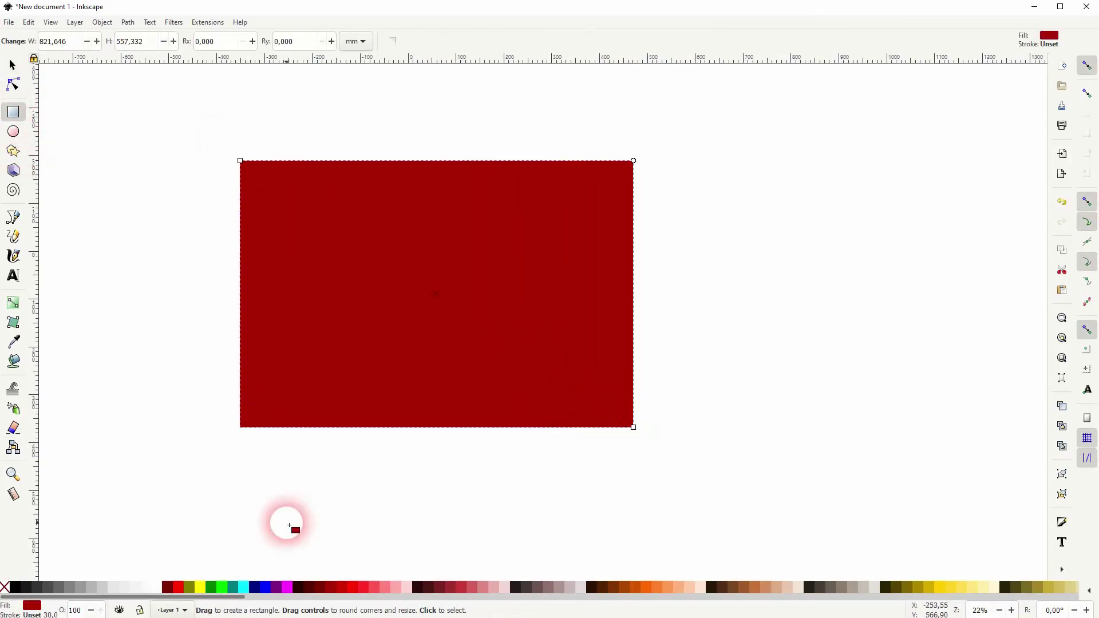
click(16, 589)
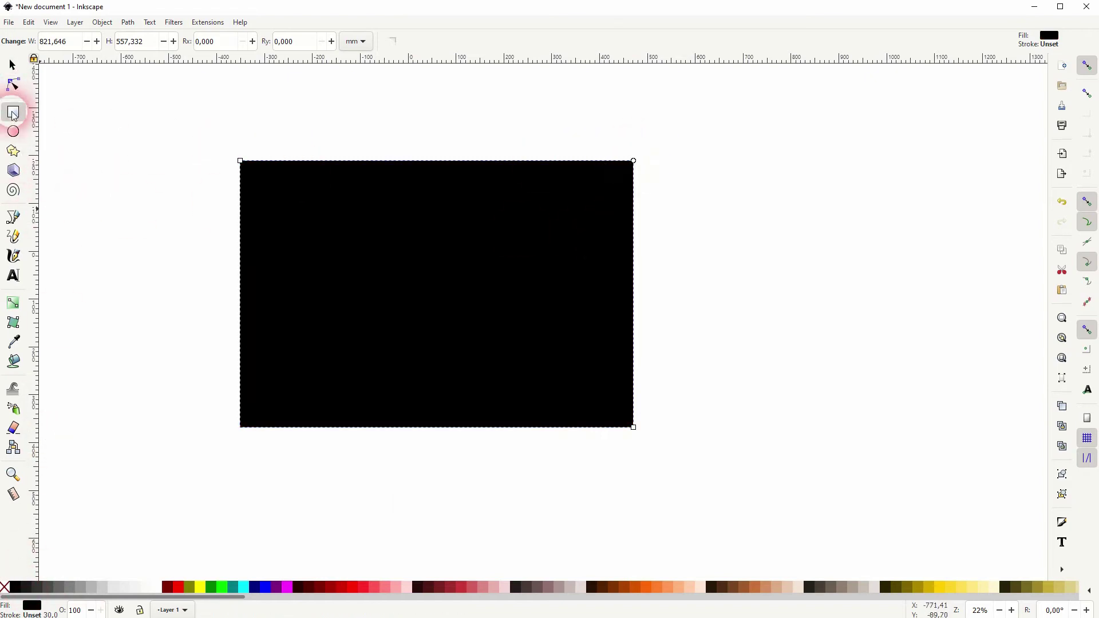
drag(633, 161, 635, 199)
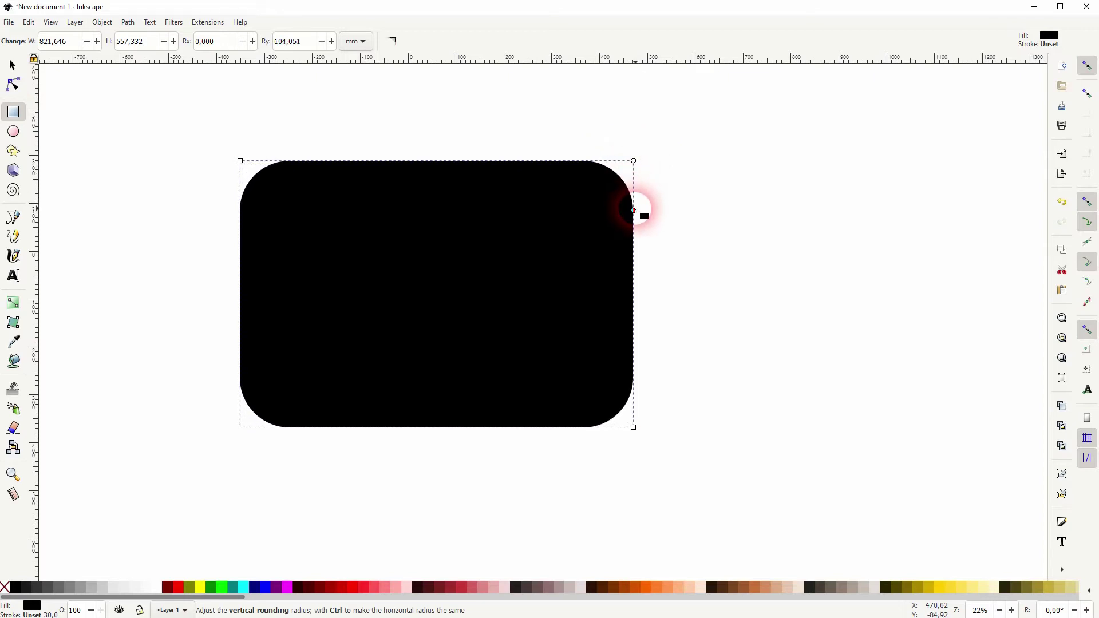
Narrow the rounded rectangle to 798.922 mm wide and move it toward the page centre.
key(s)
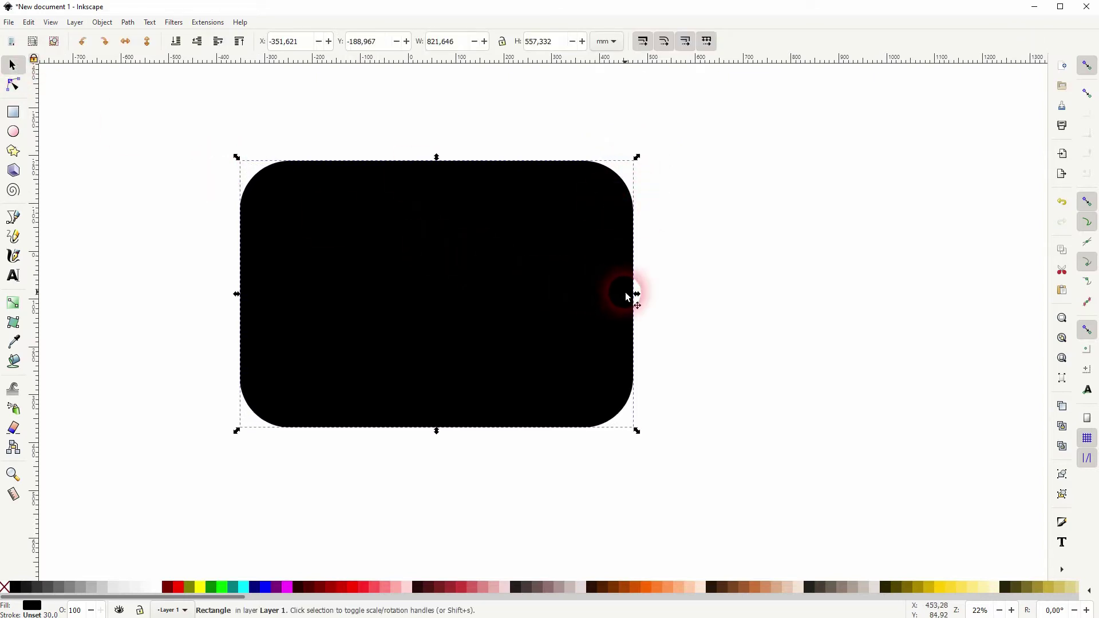
mouse_move(636, 294)
mouse_down()
mouse_move(618, 296)
mouse_move(624, 310)
mouse_up()
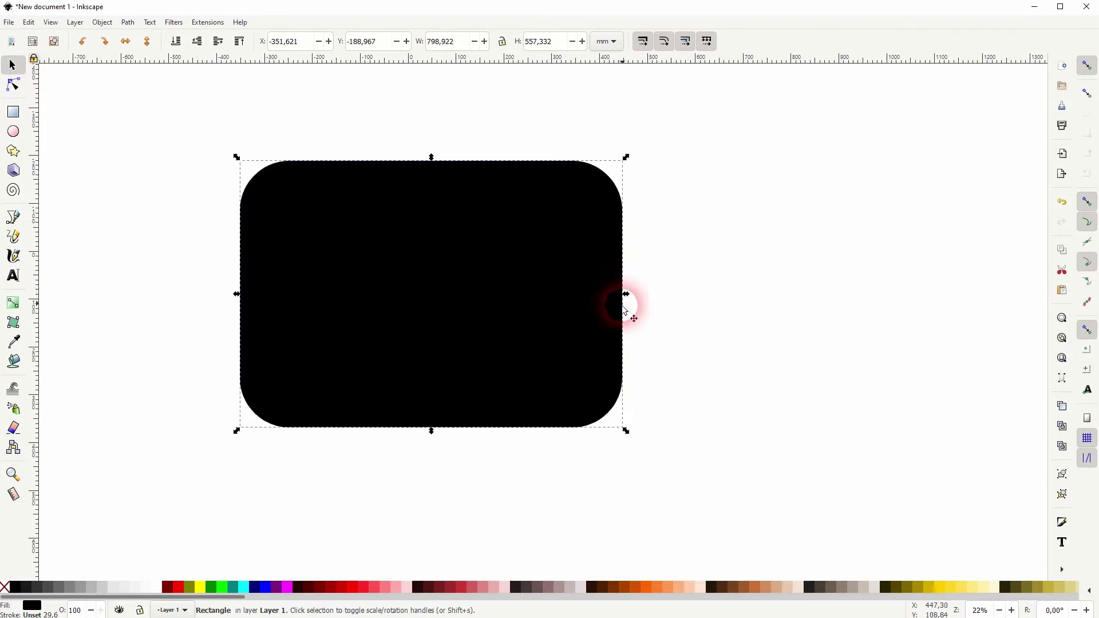
drag(523, 307, 558, 335)
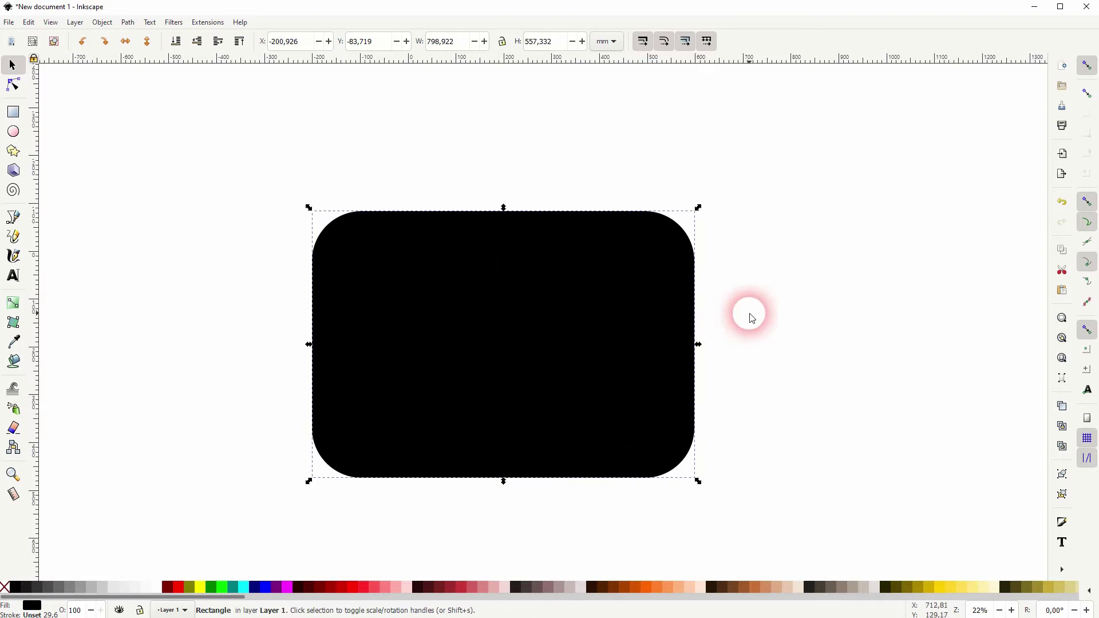
Draw a white circle to the left of the black rectangle.
click(755, 317)
click(14, 131)
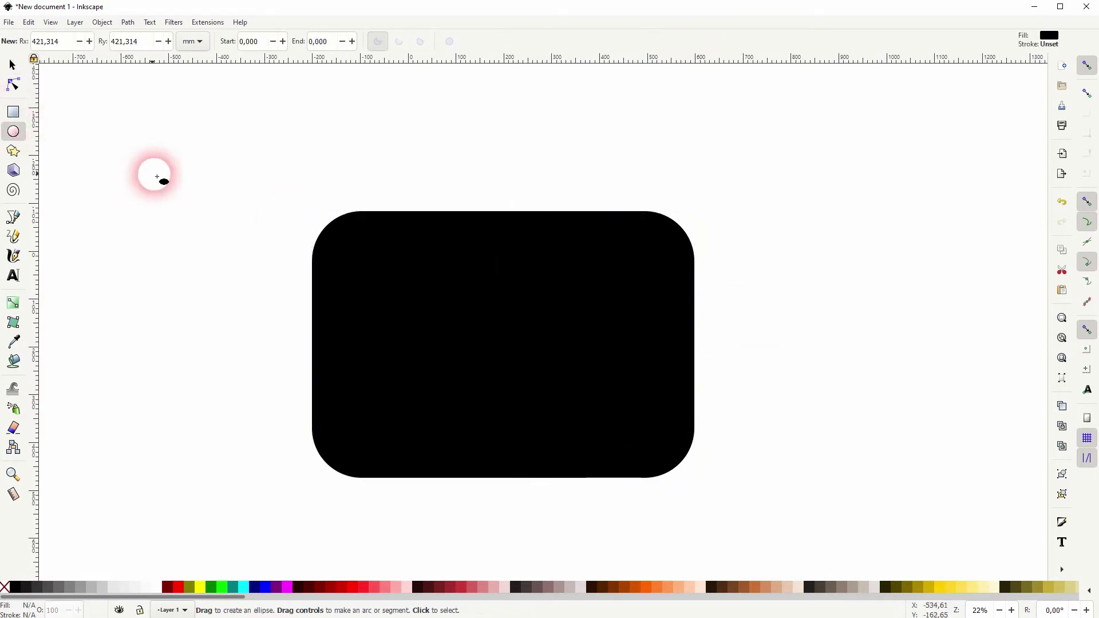
mouse_move(117, 157)
mouse_down()
mouse_move(300, 358)
mouse_move(312, 354)
mouse_up()
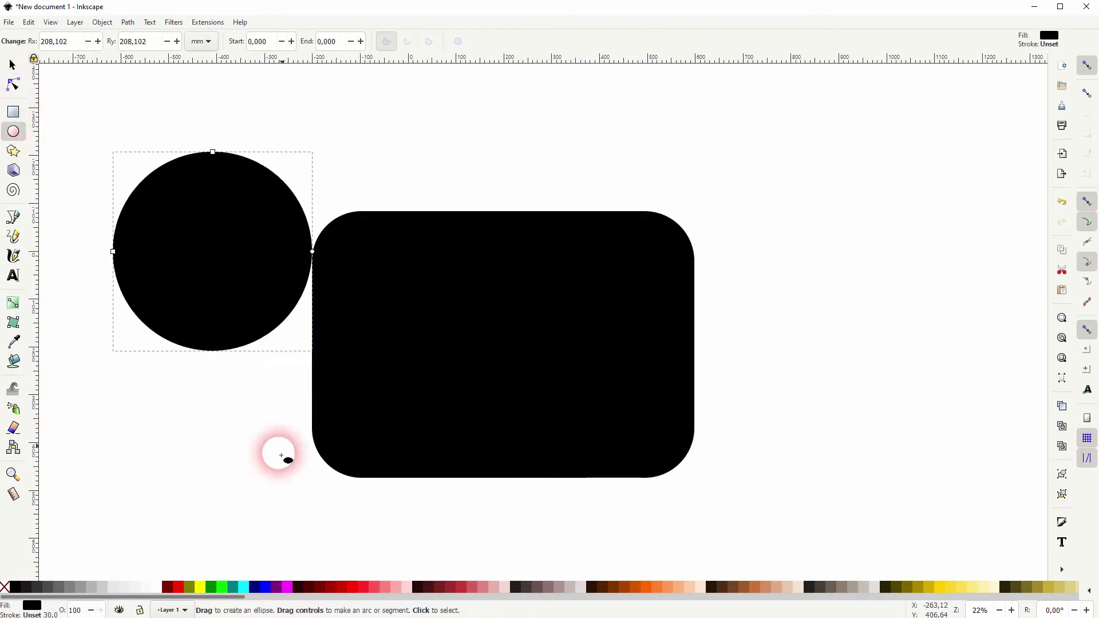
click(158, 590)
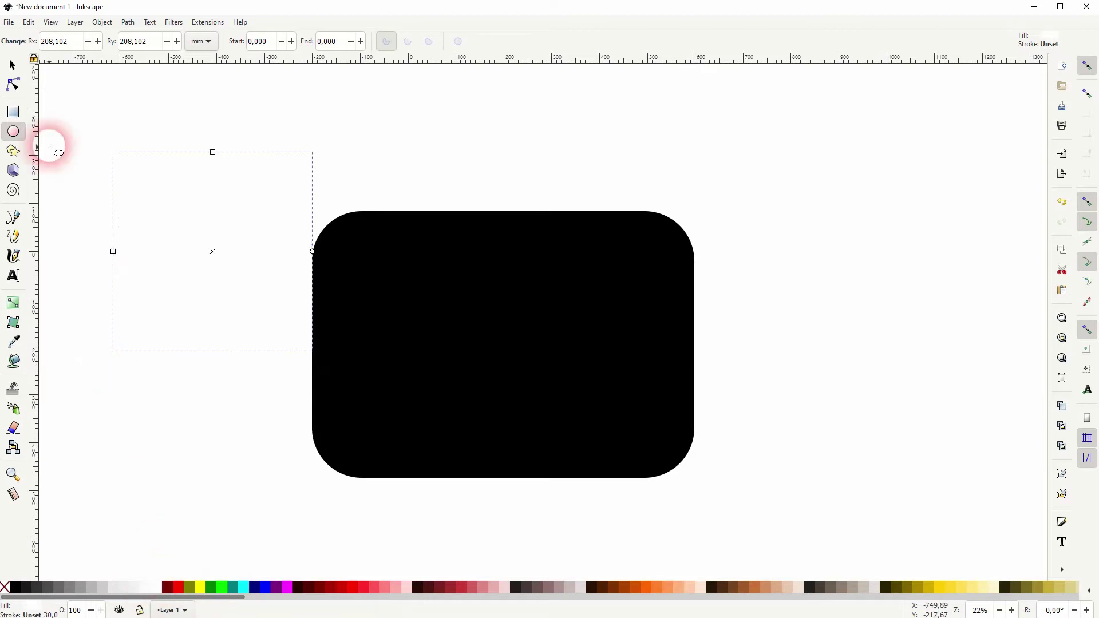
click(12, 65)
Centre the white circle horizontally and vertically on the rectangle, relative to the last selected object.
shift+click(473, 321)
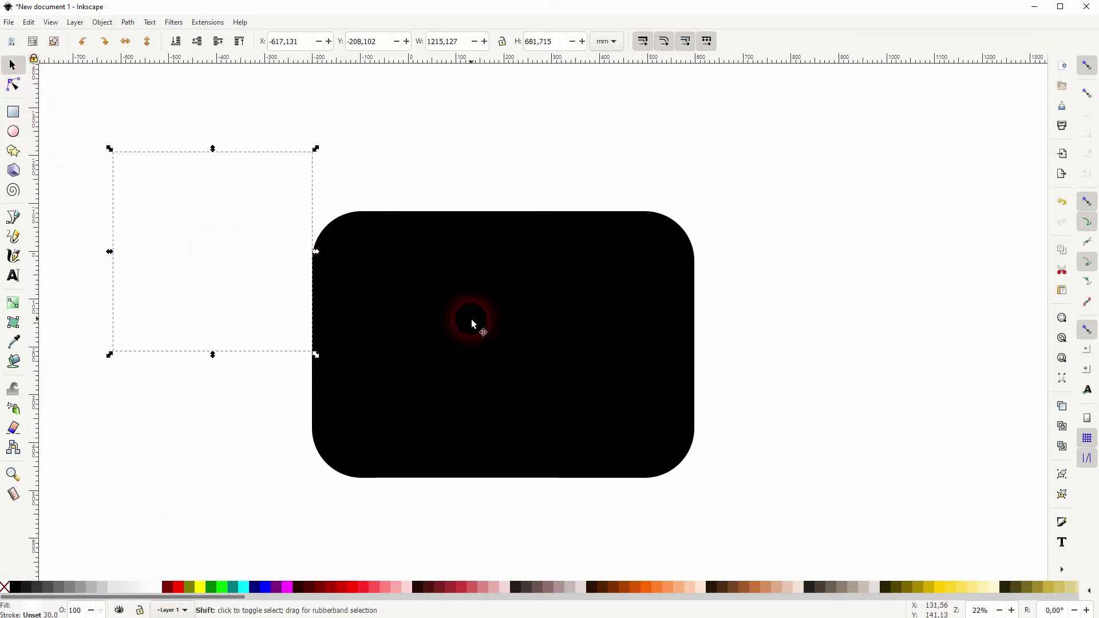
click(102, 21)
click(137, 108)
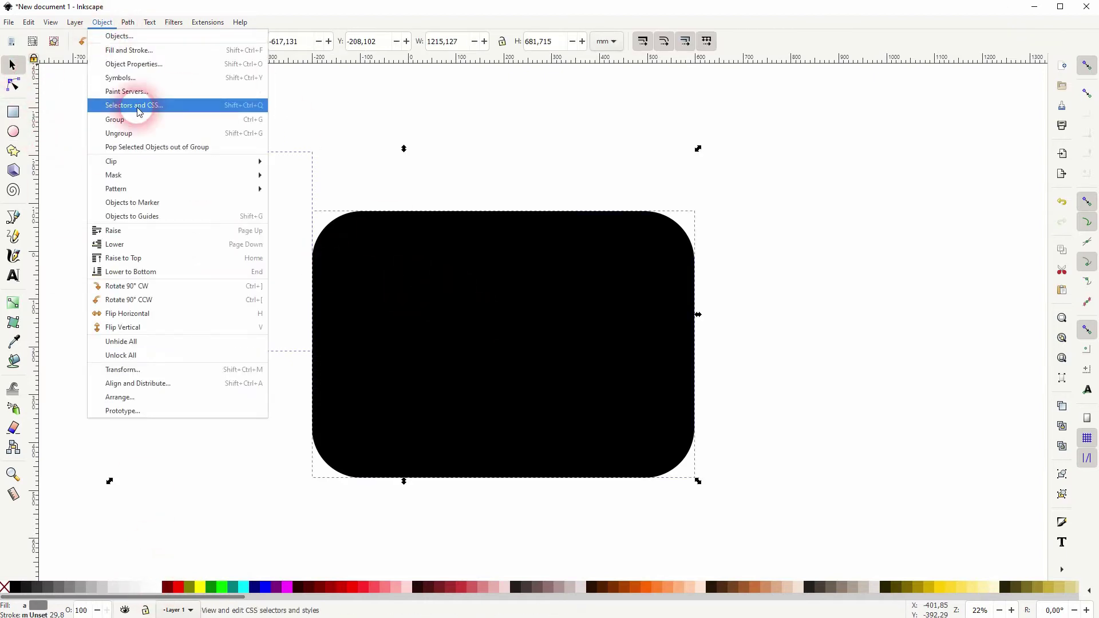
click(163, 382)
click(958, 115)
click(958, 135)
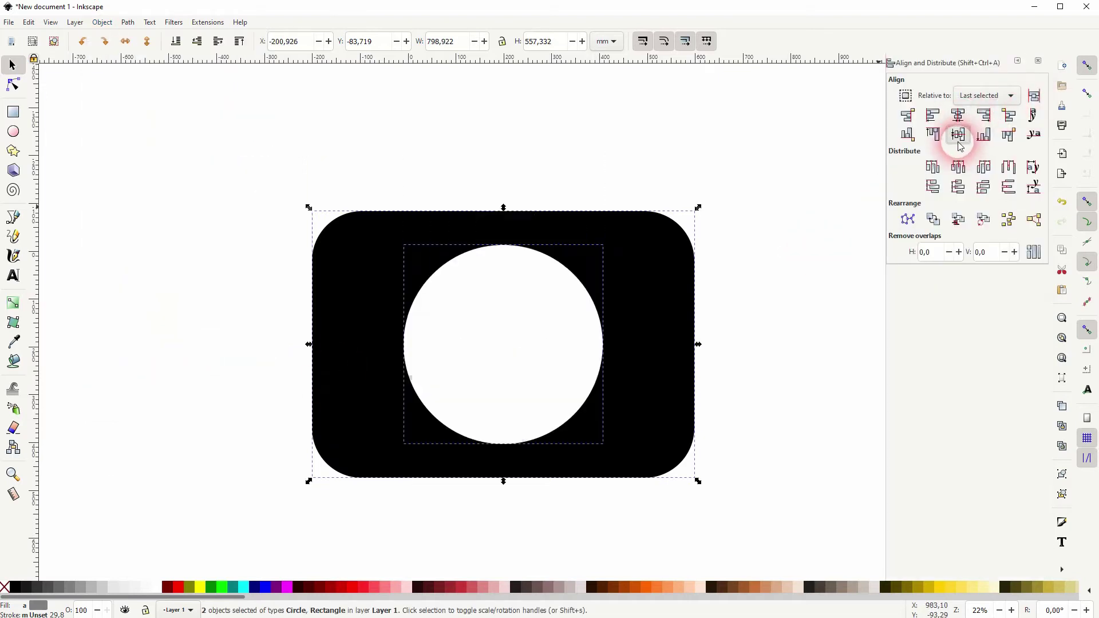
click(985, 95)
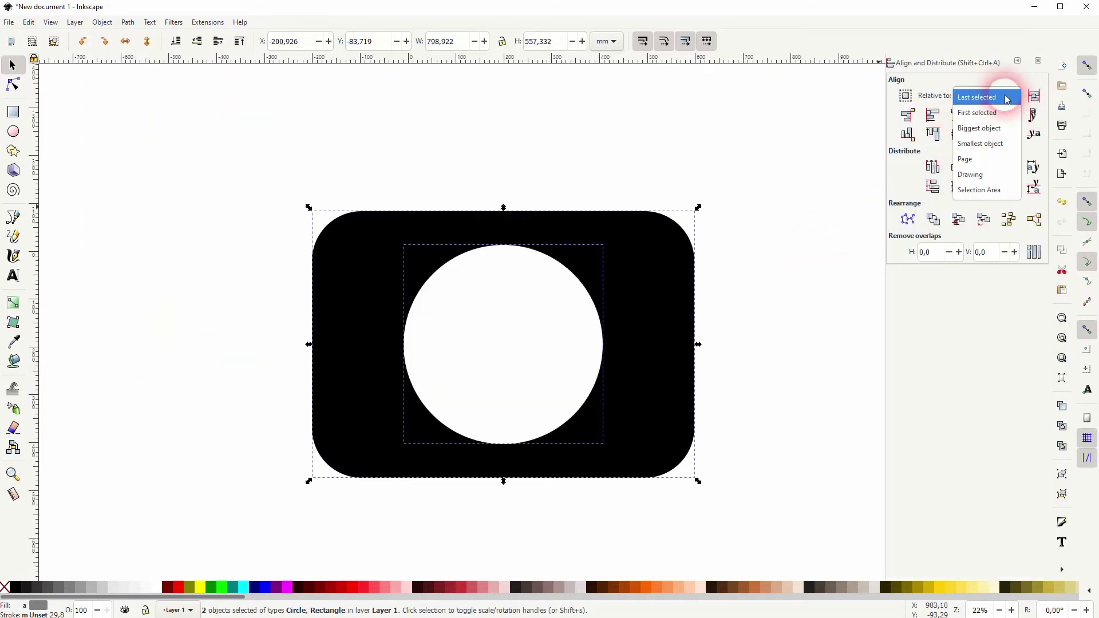
click(1033, 95)
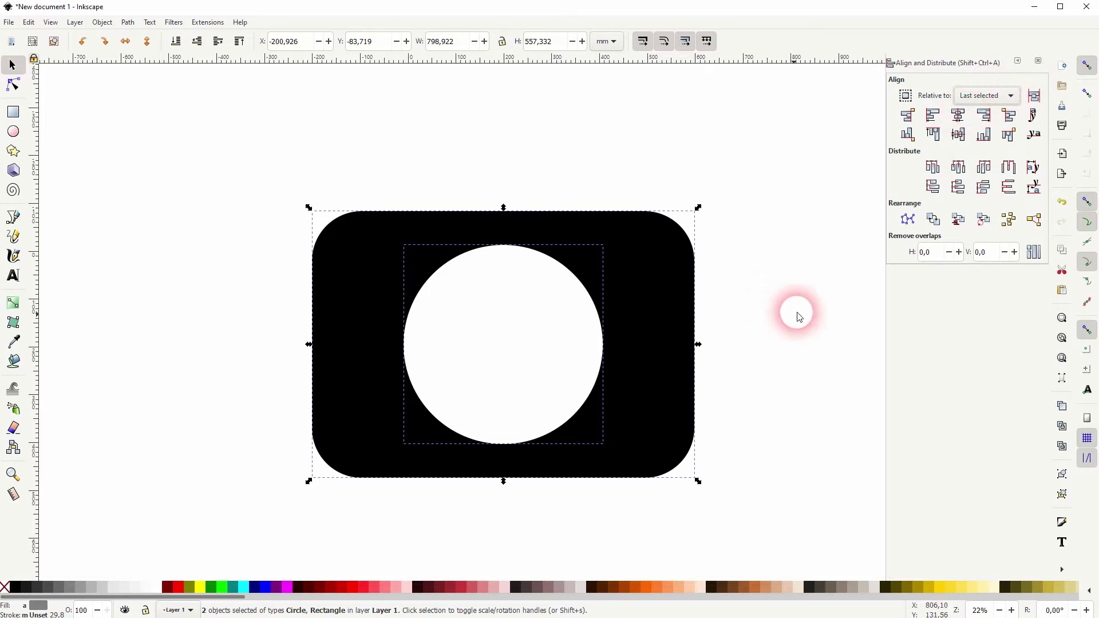
click(1037, 61)
Turn the circle black and shrink it to 285.168 mm inside the white circle, leaving a thick white ring.
click(809, 322)
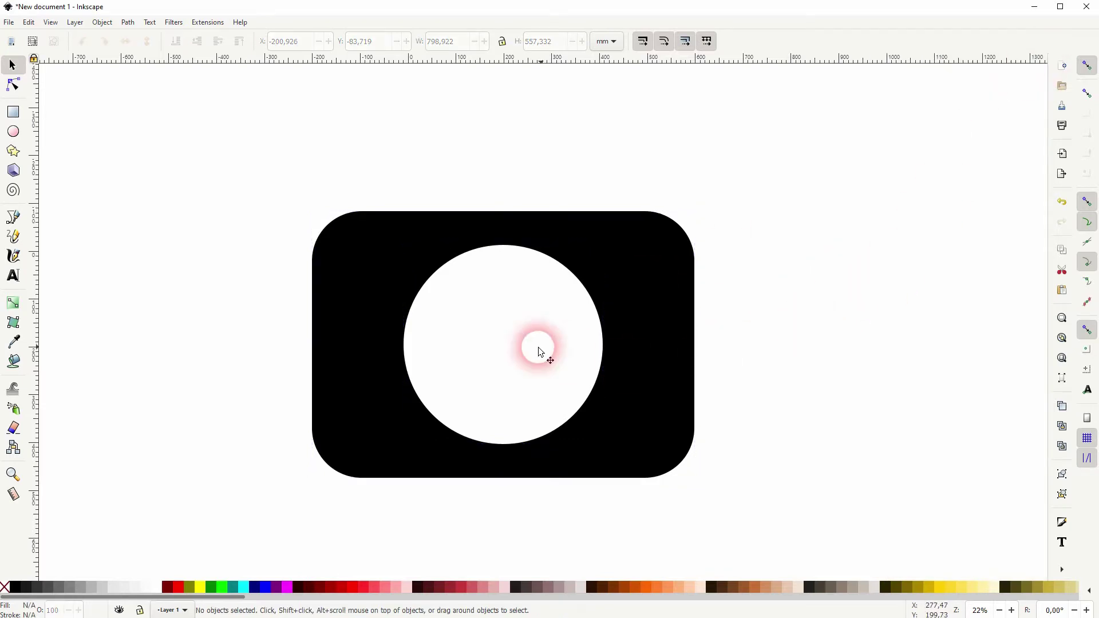
click(527, 350)
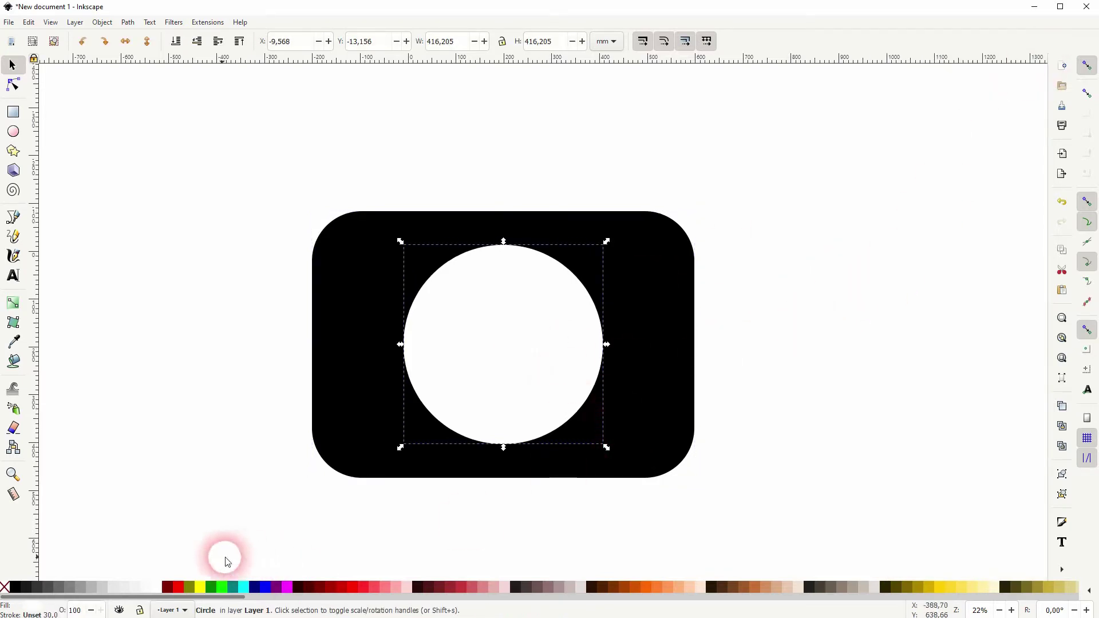
click(21, 588)
click(621, 439)
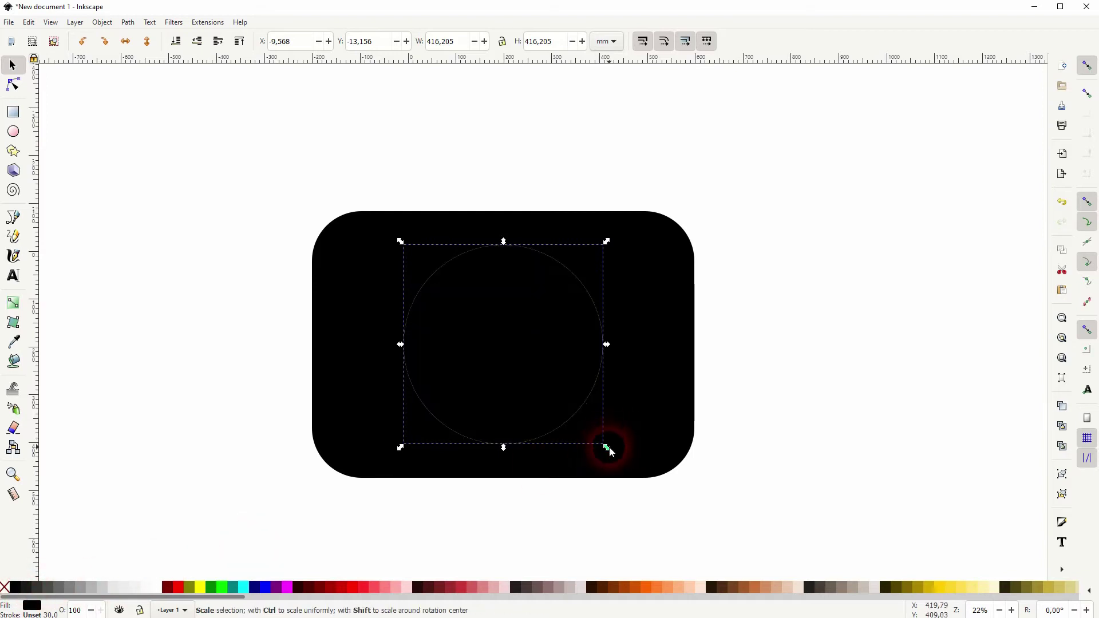
drag(607, 448, 592, 441)
click(785, 368)
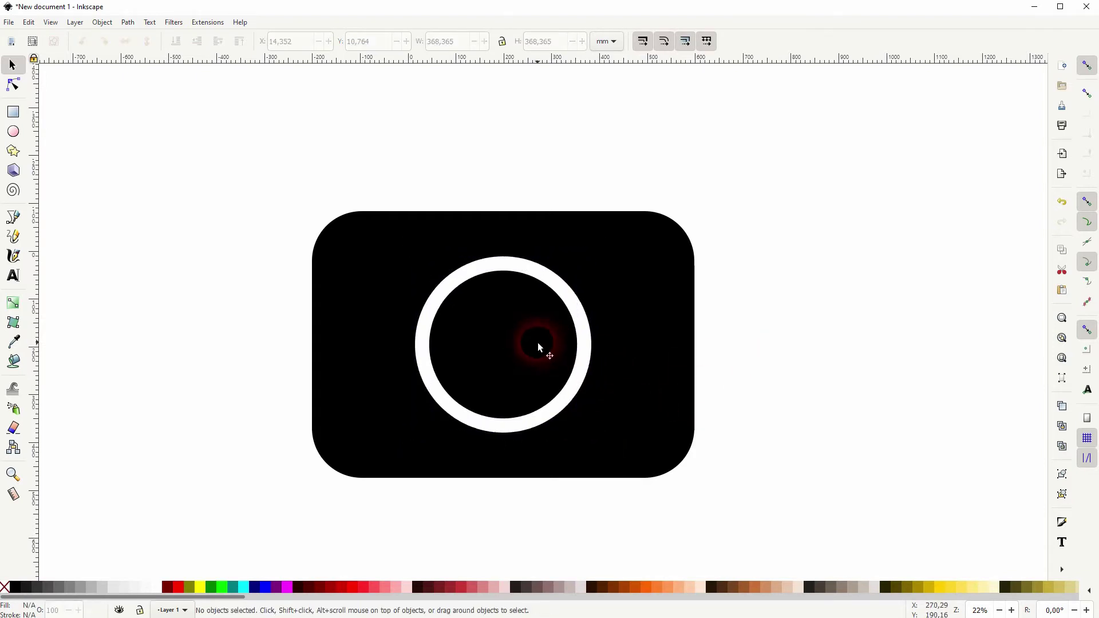
click(538, 346)
drag(580, 421, 573, 414)
click(801, 383)
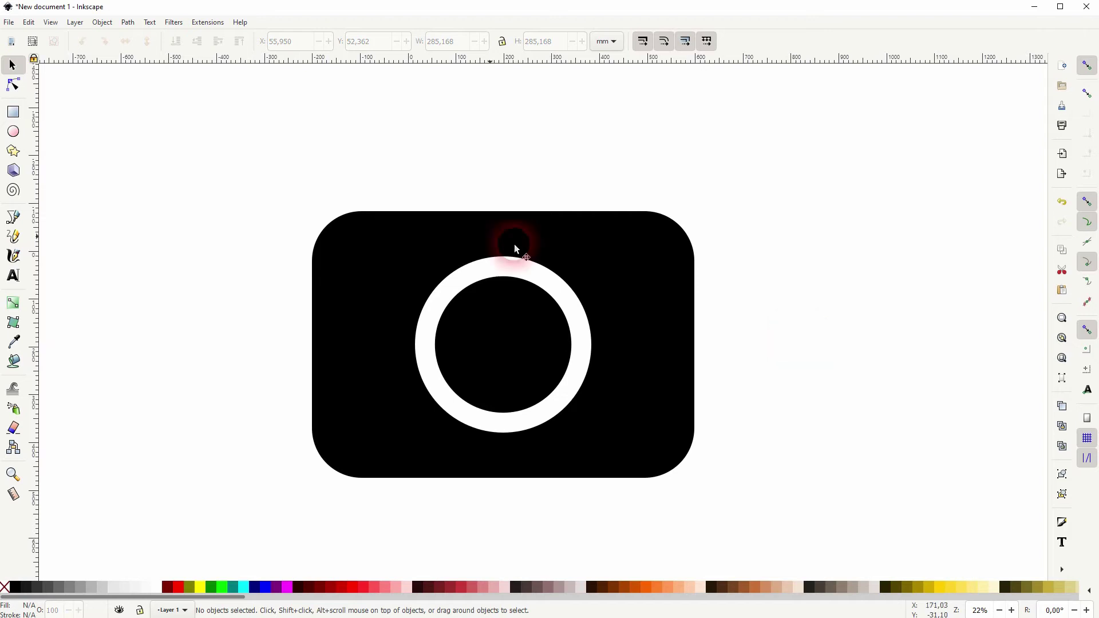
Draw a black rectangle atop the camera body and centre it horizontally on the body.
click(13, 112)
drag(423, 184, 580, 256)
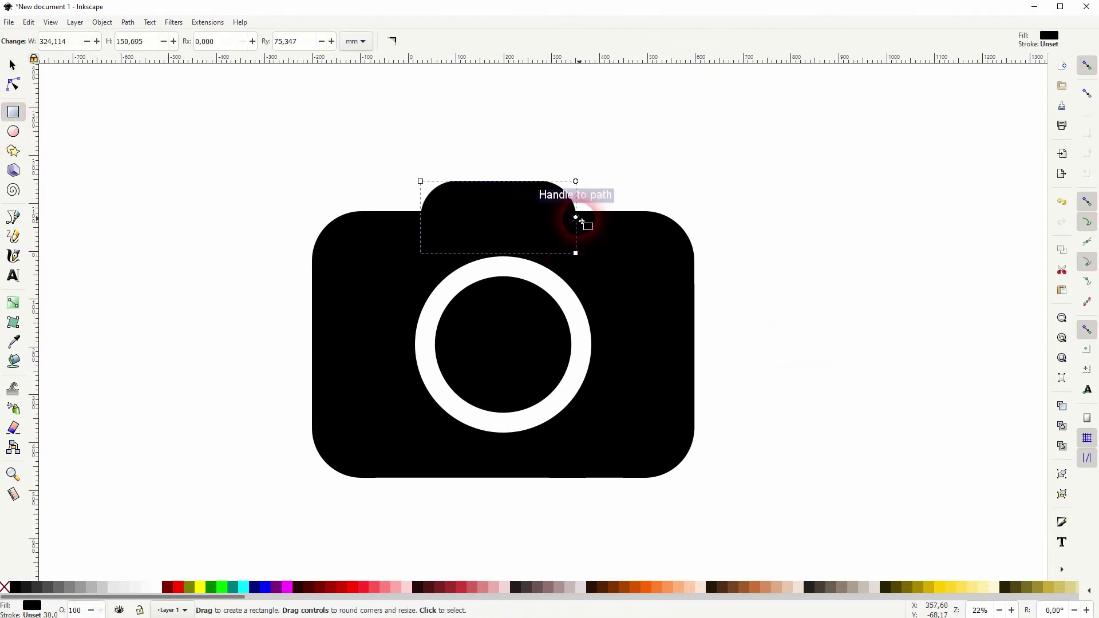
key(s)
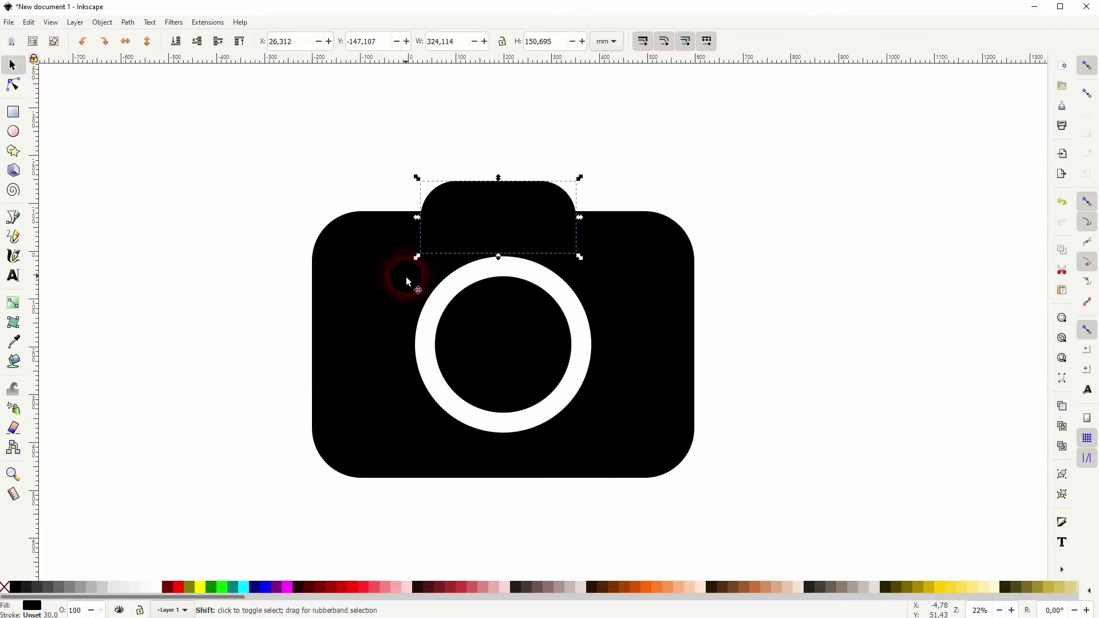
shift+click(368, 289)
click(101, 22)
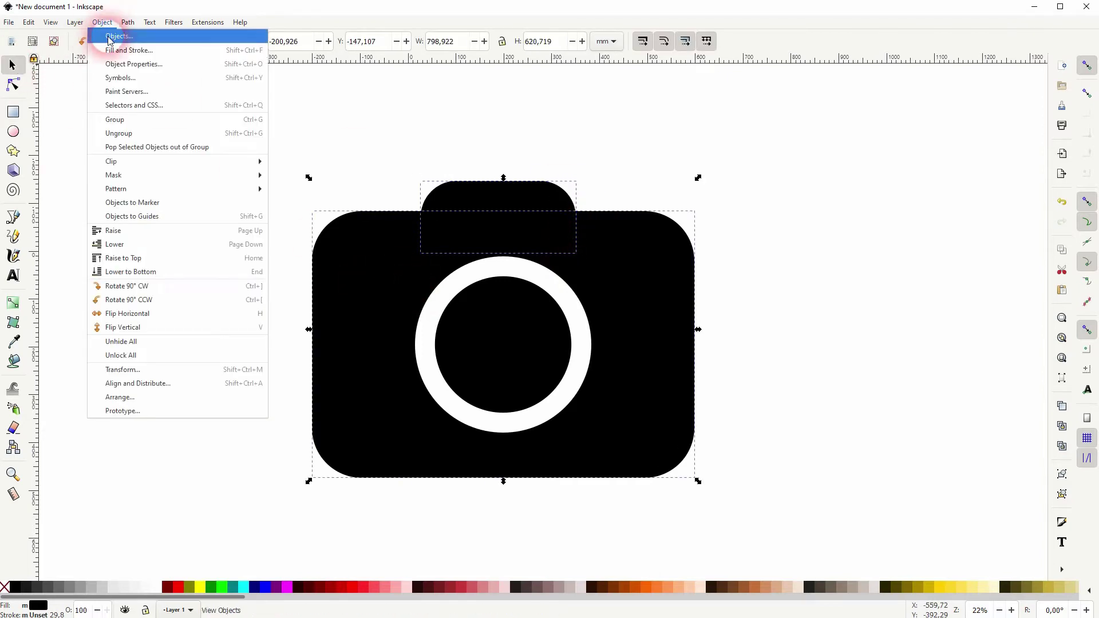
click(147, 383)
click(958, 115)
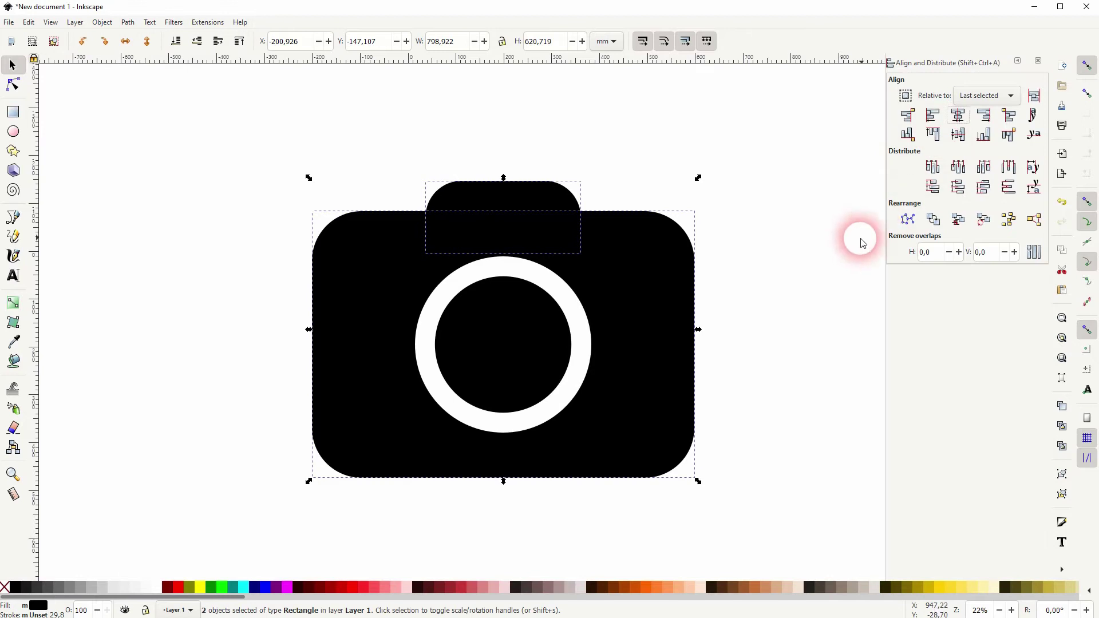
click(1038, 60)
Raise the 324.114 × 150.695 mm top rectangle slightly and adjust its corner rounding.
drag(496, 195, 497, 183)
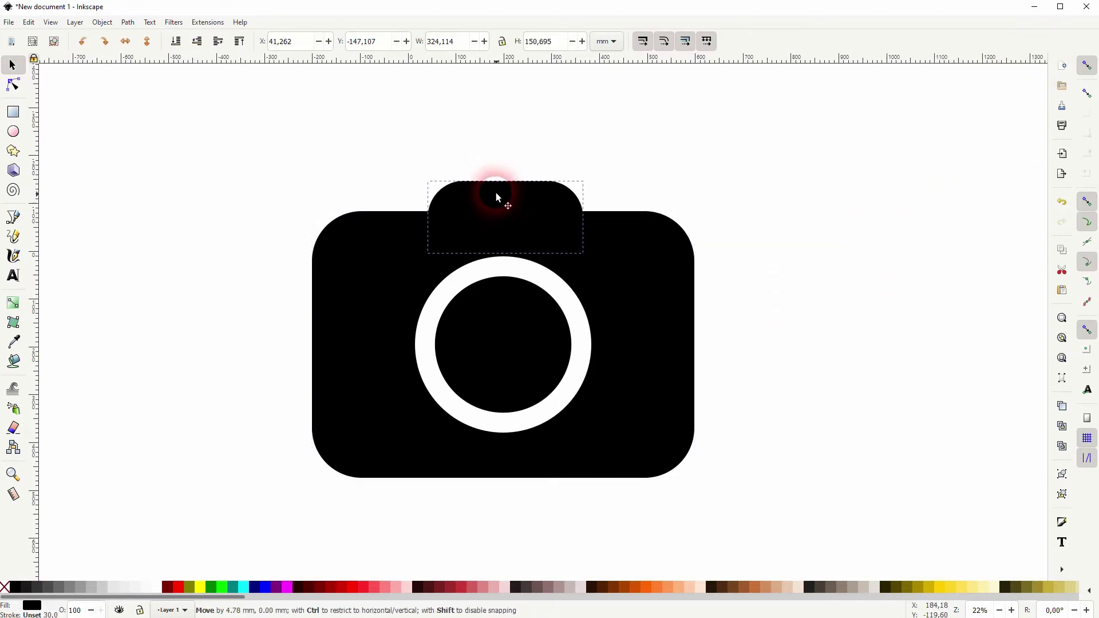
shift+click(318, 246)
key(ctrl+shift+a)
click(1037, 60)
click(544, 184)
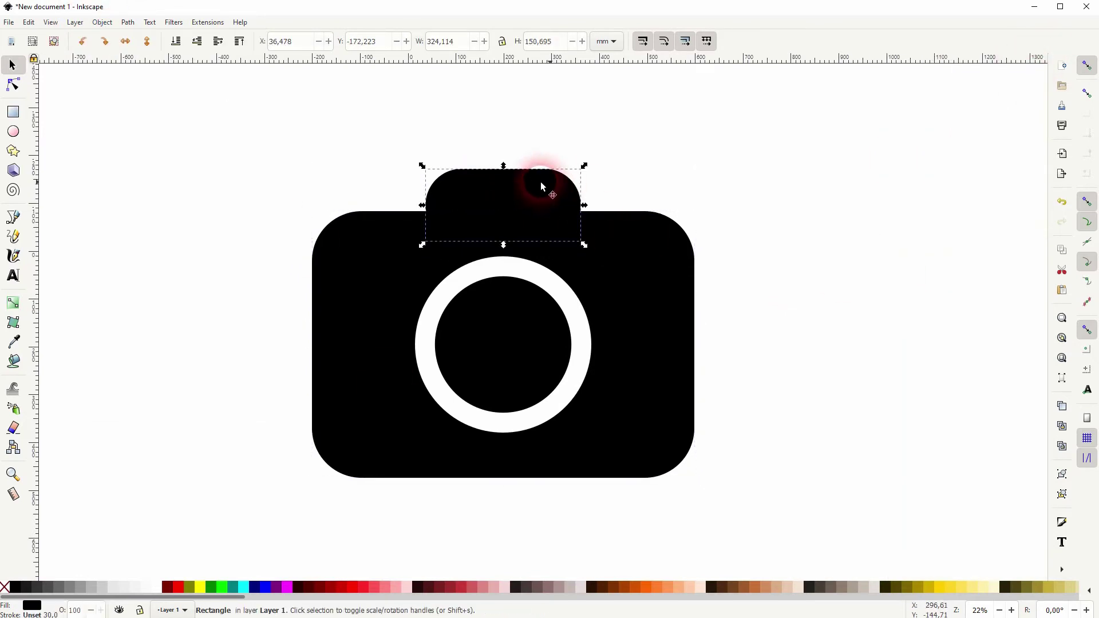
key(r)
drag(582, 198, 582, 194)
key(s)
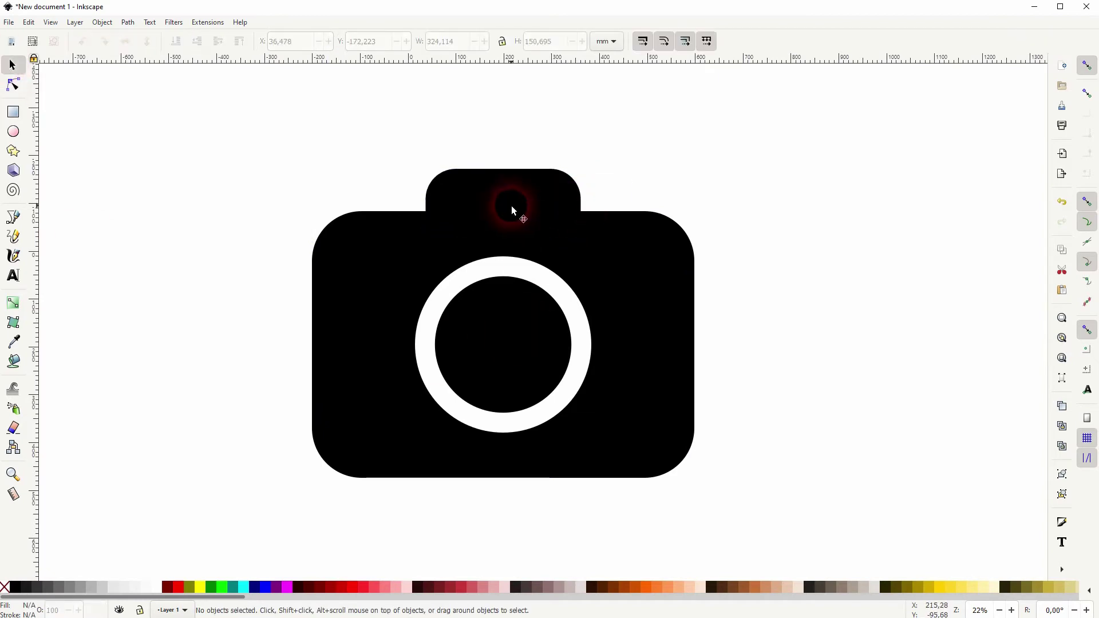
click(510, 205)
click(773, 262)
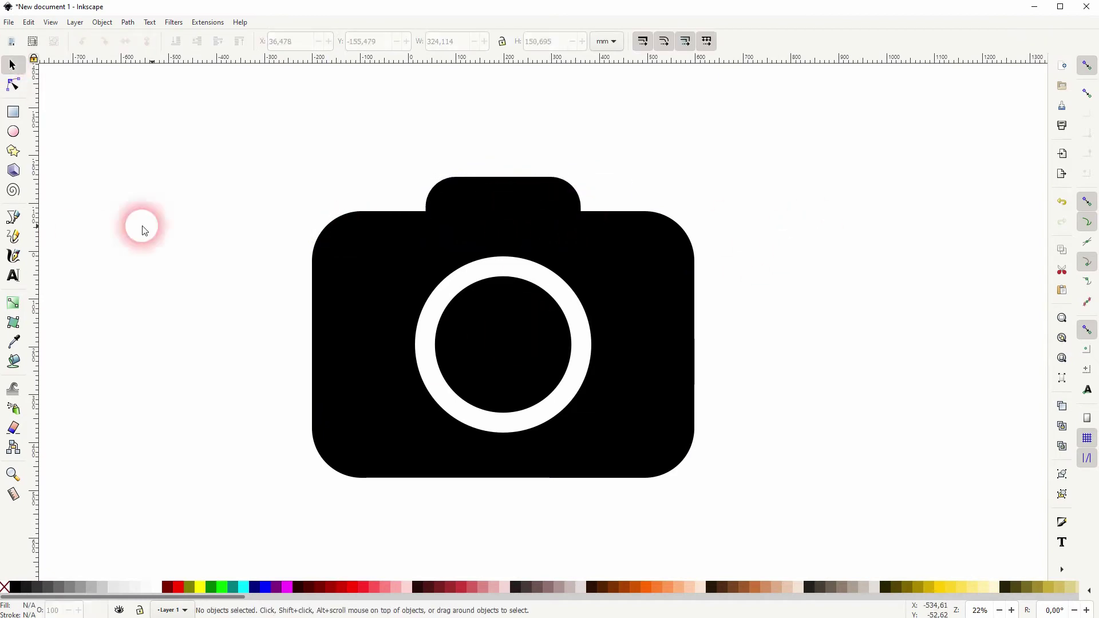
Add a white square-cornered flash rectangle at the body's upper right.
click(12, 111)
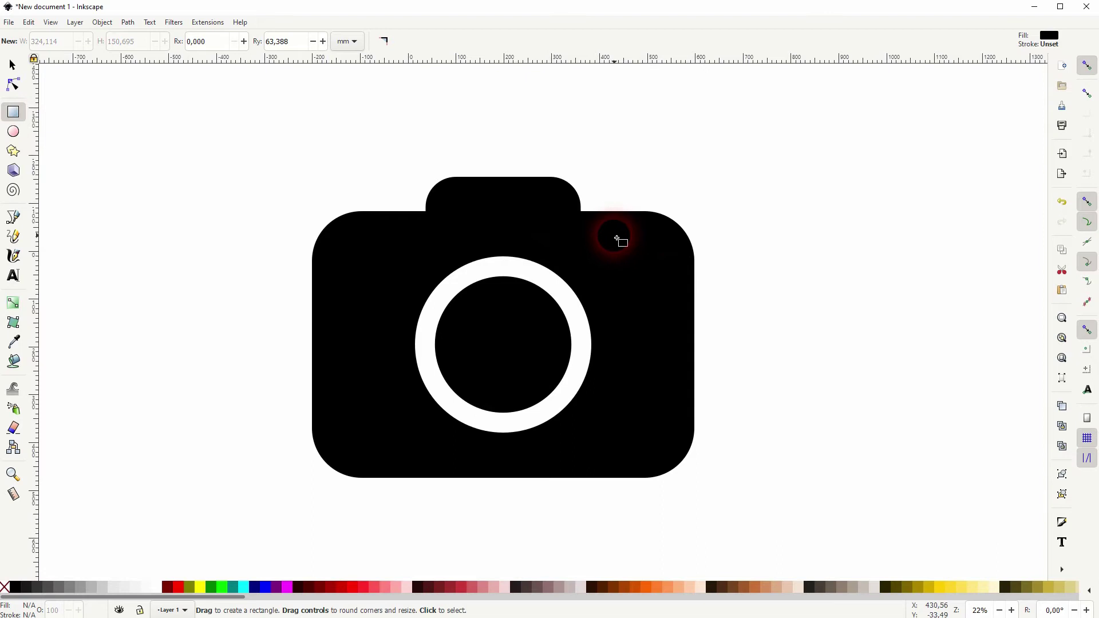
drag(615, 235, 669, 274)
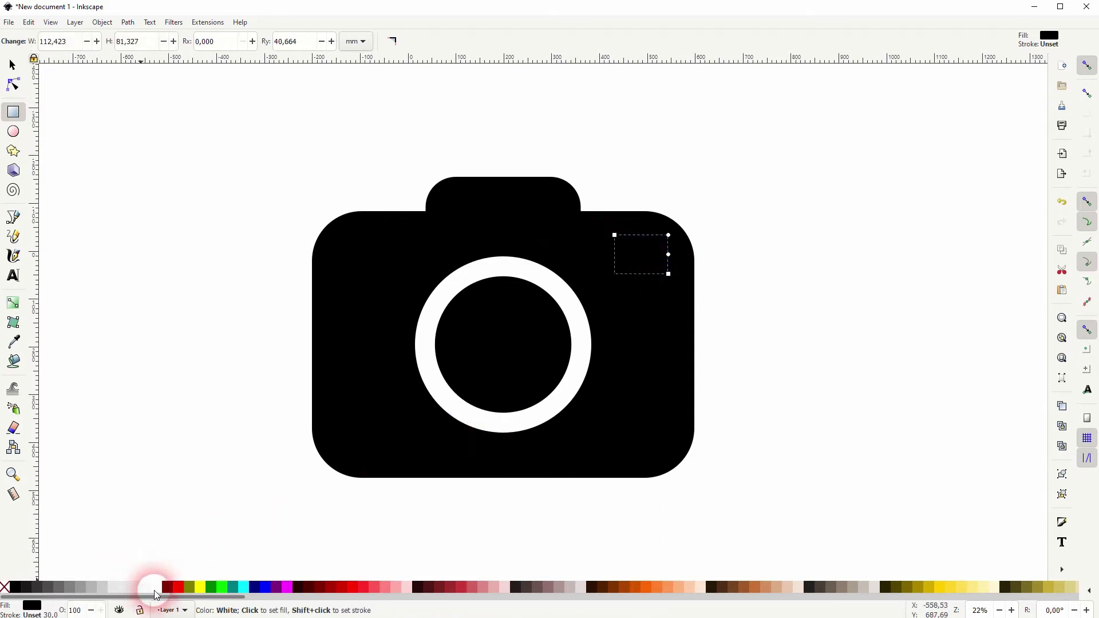
click(155, 591)
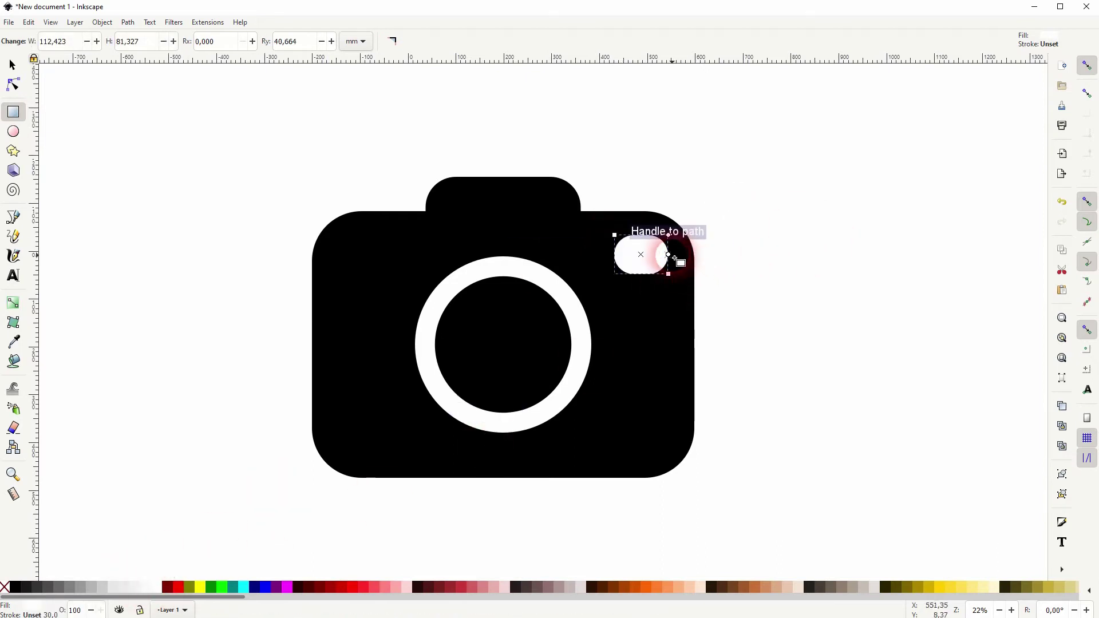
drag(671, 258, 635, 179)
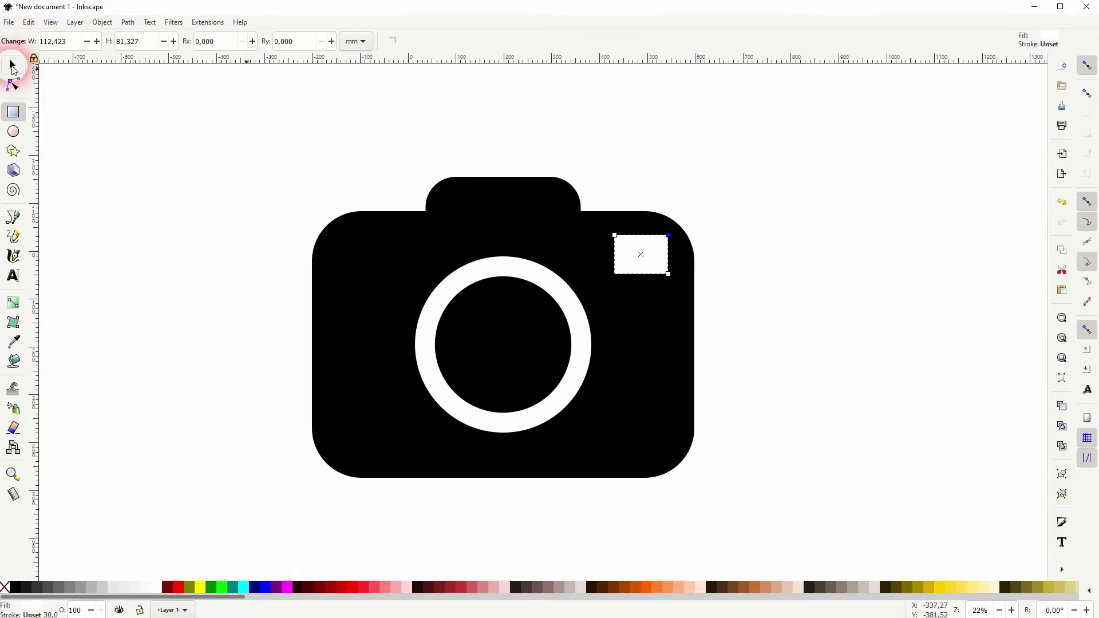
click(13, 67)
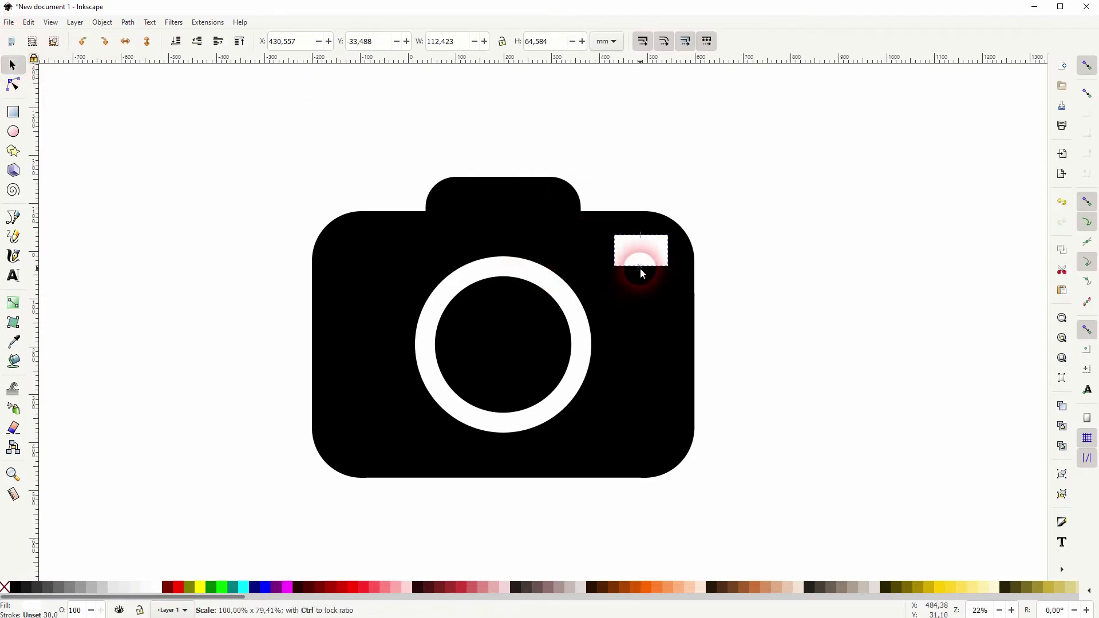
click(639, 263)
drag(639, 261, 641, 257)
click(813, 263)
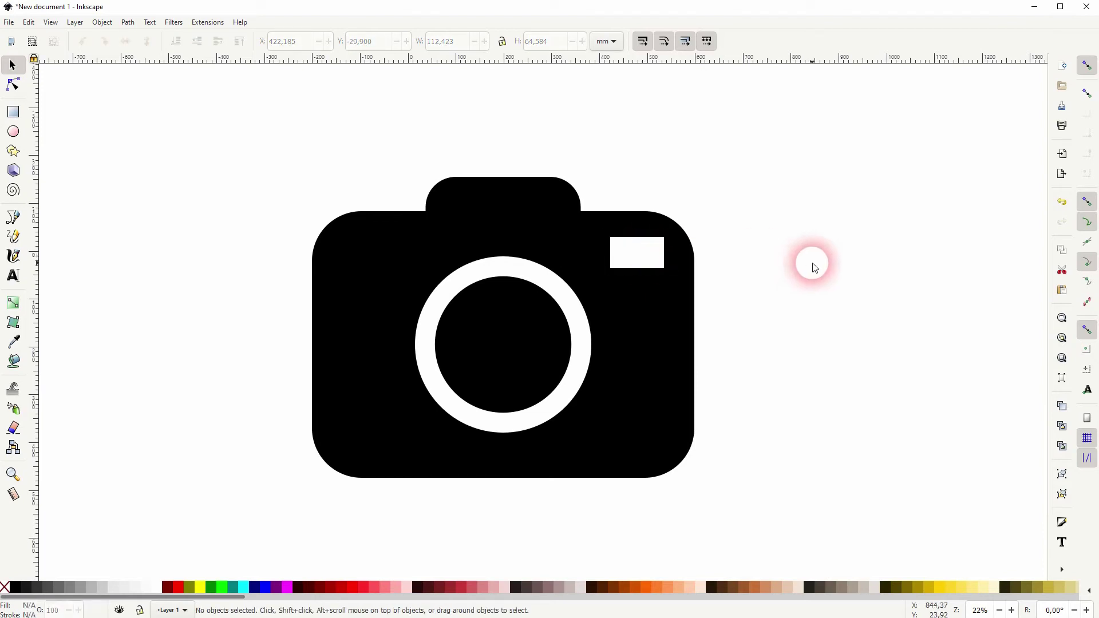
Group all five camera parts and scale the group down to 315.742 × 248.623 mm.
drag(179, 525, 836, 134)
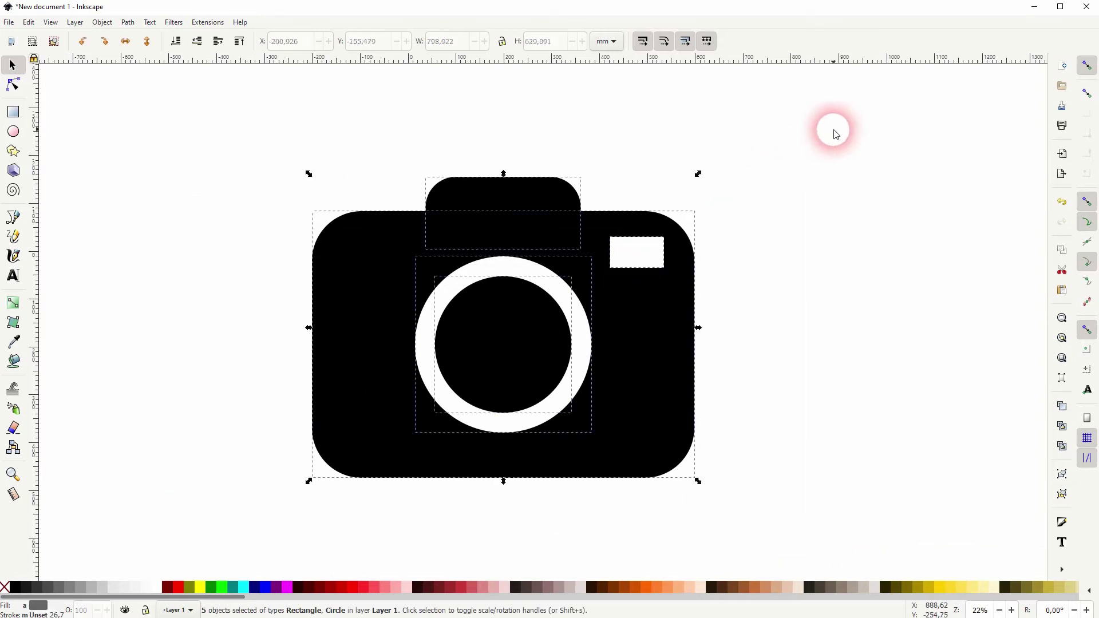
key(ctrl+g)
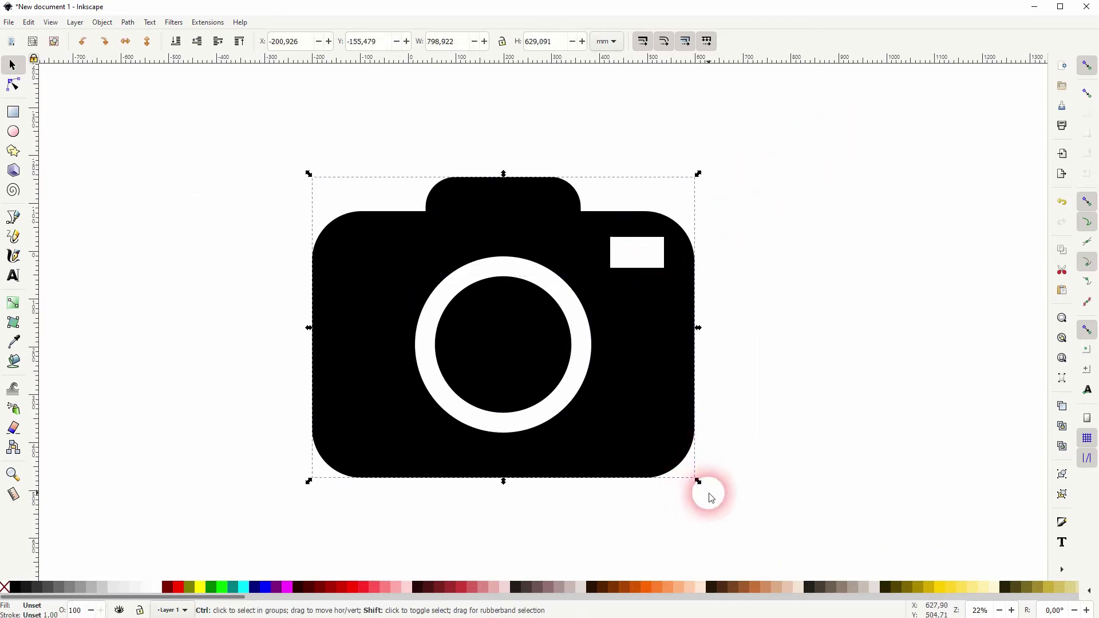
drag(698, 481, 601, 431)
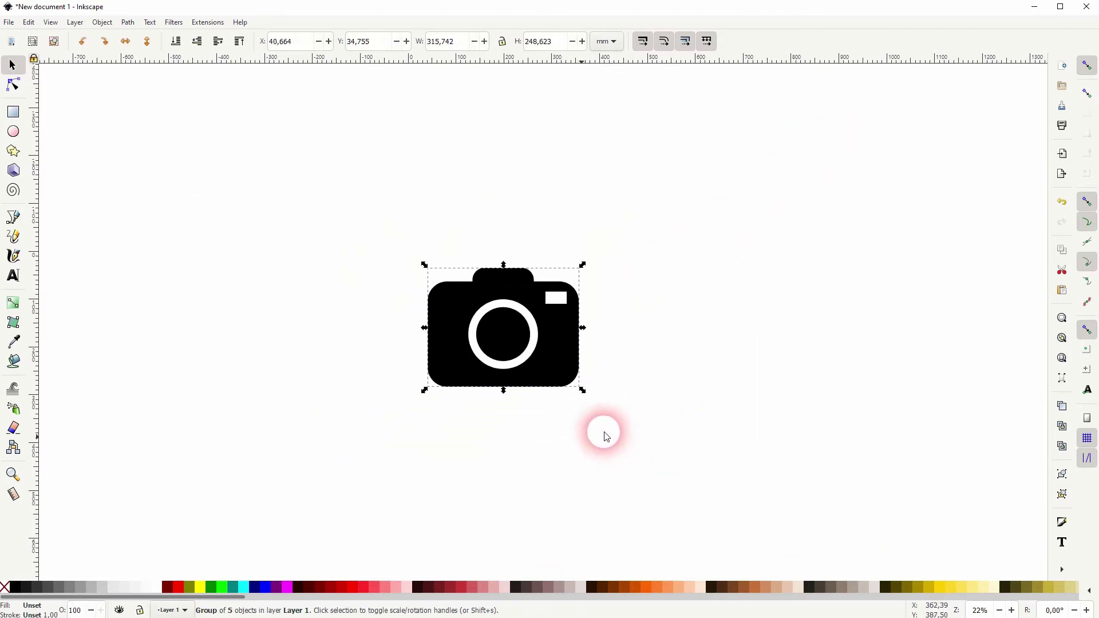
Draw a large dark red circle and send it behind the camera.
click(722, 412)
click(17, 166)
click(14, 132)
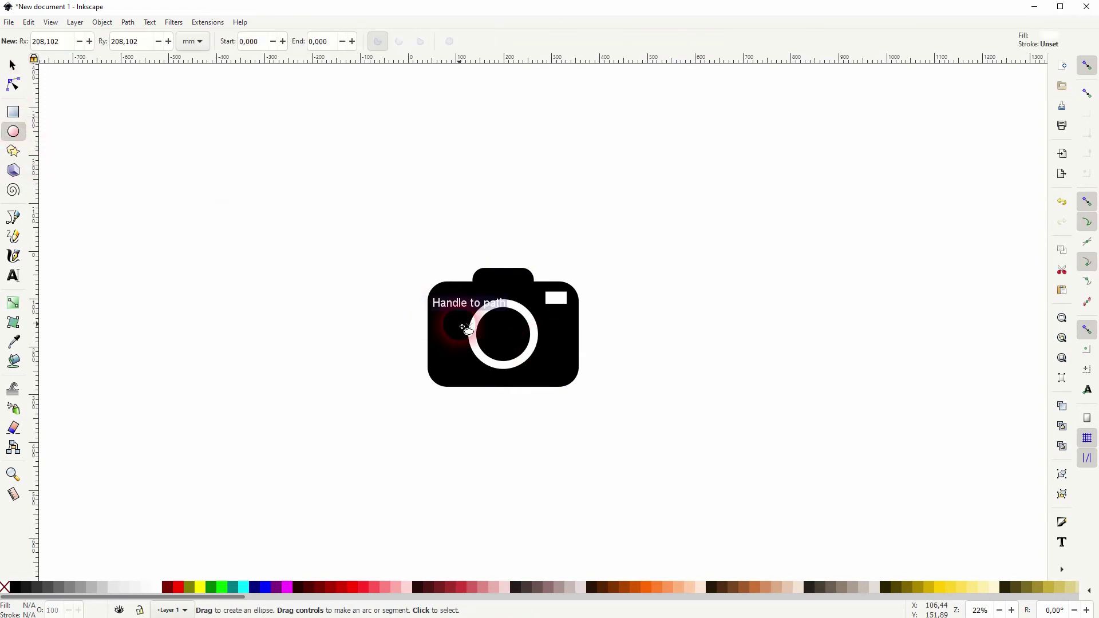
drag(508, 337, 623, 451)
click(166, 587)
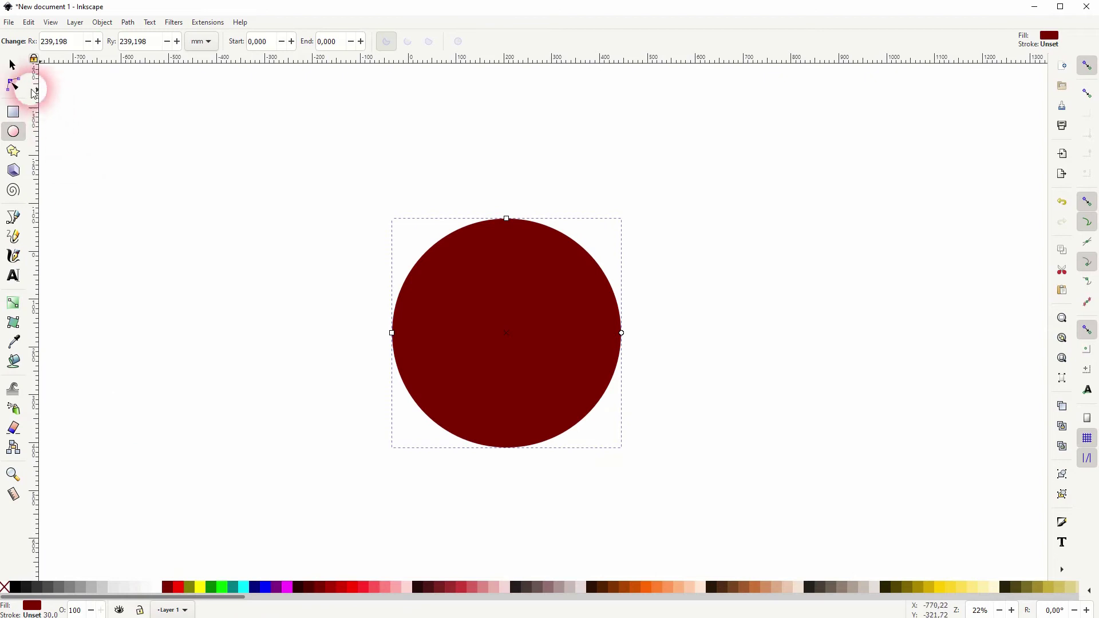
click(11, 67)
click(176, 41)
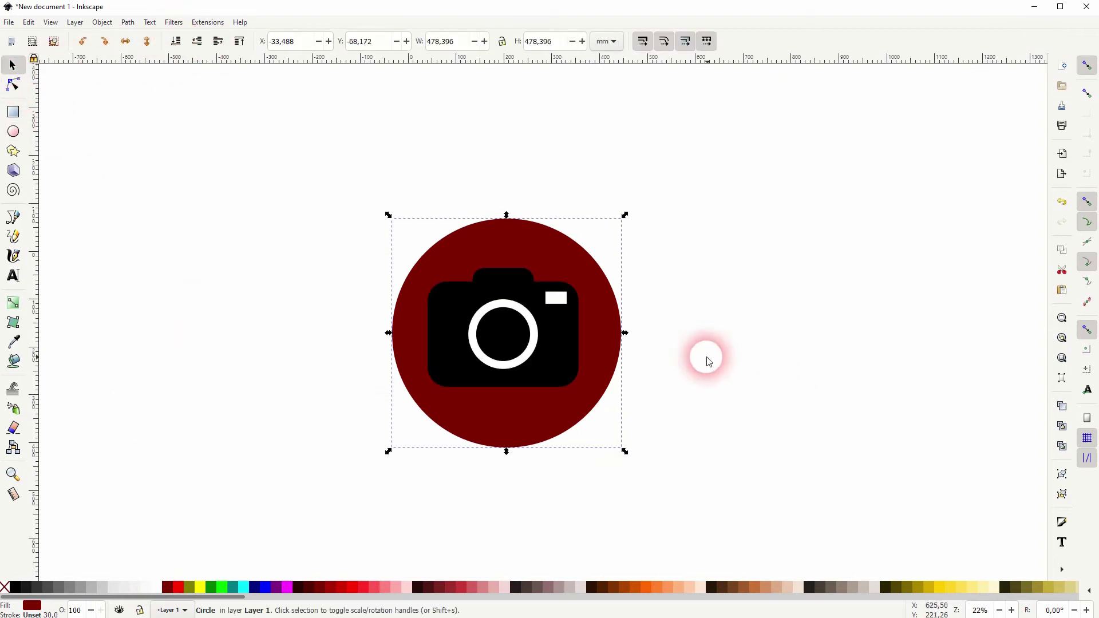
Centre the dark red circle and the camera on each other horizontally and vertically.
click(708, 338)
key(ctrl+a)
click(101, 22)
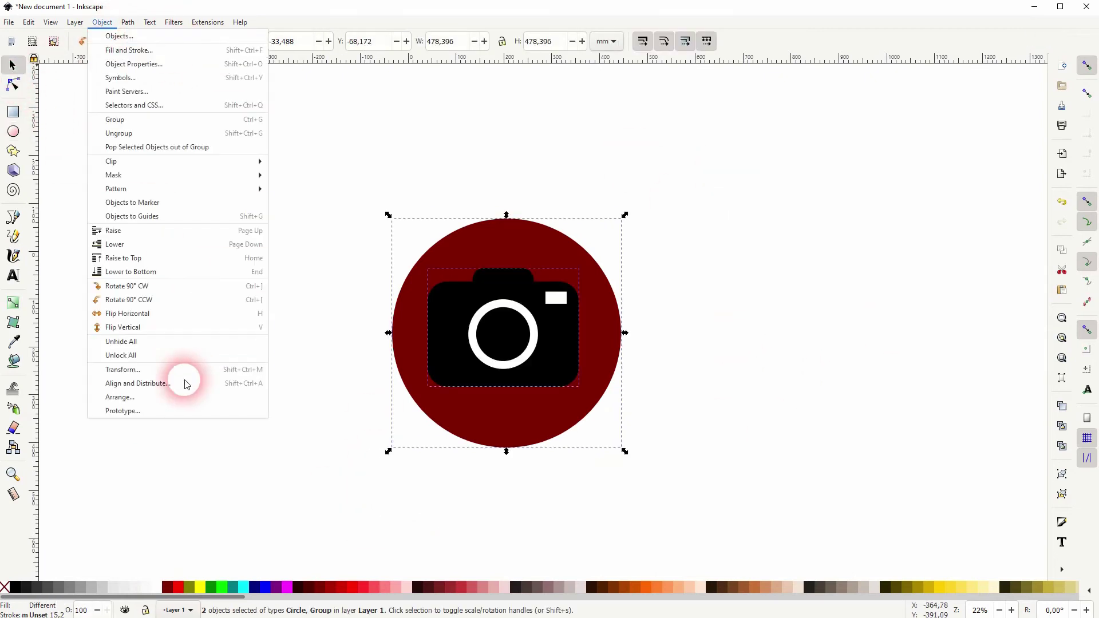
click(185, 380)
click(959, 115)
click(959, 135)
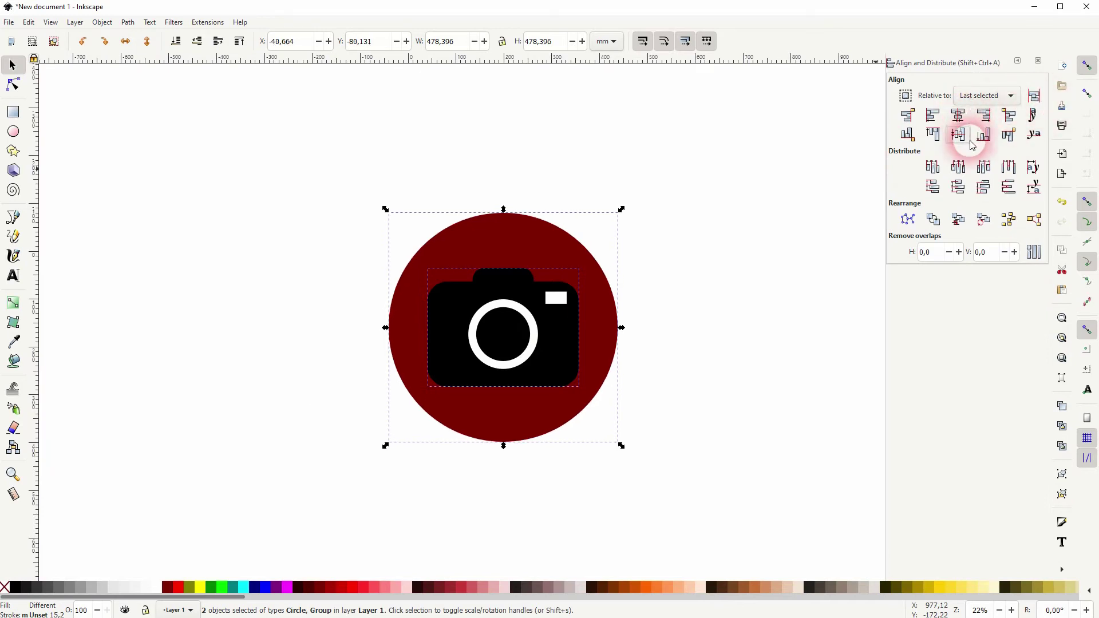
click(656, 305)
click(1038, 61)
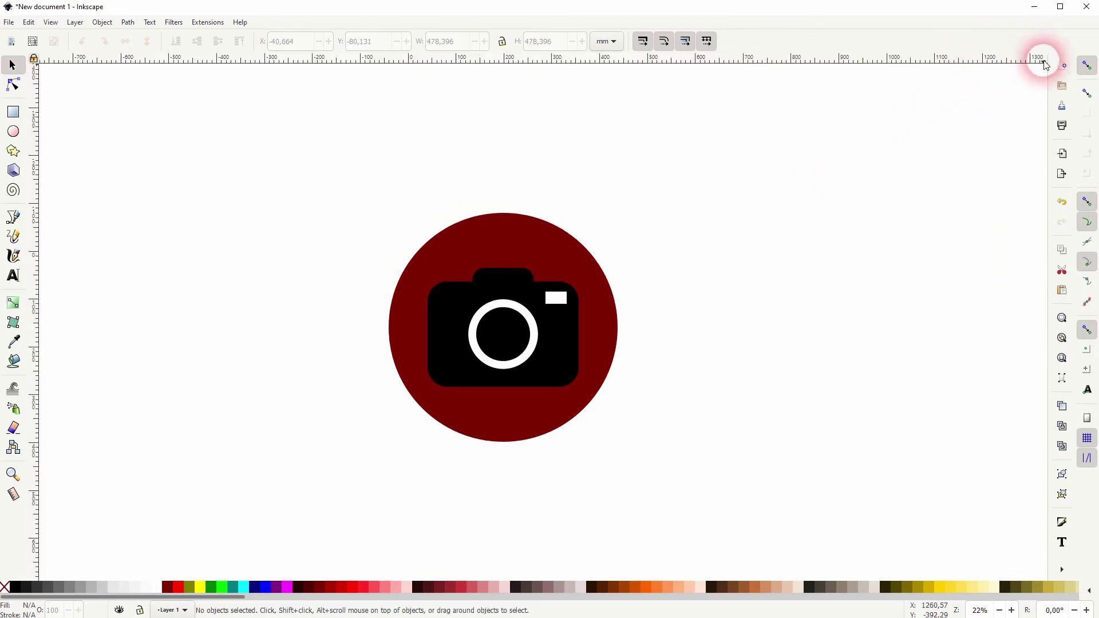
Add a -135° diagonal guide snapped to the camera's top-right corner.
drag(1043, 68, 713, 224)
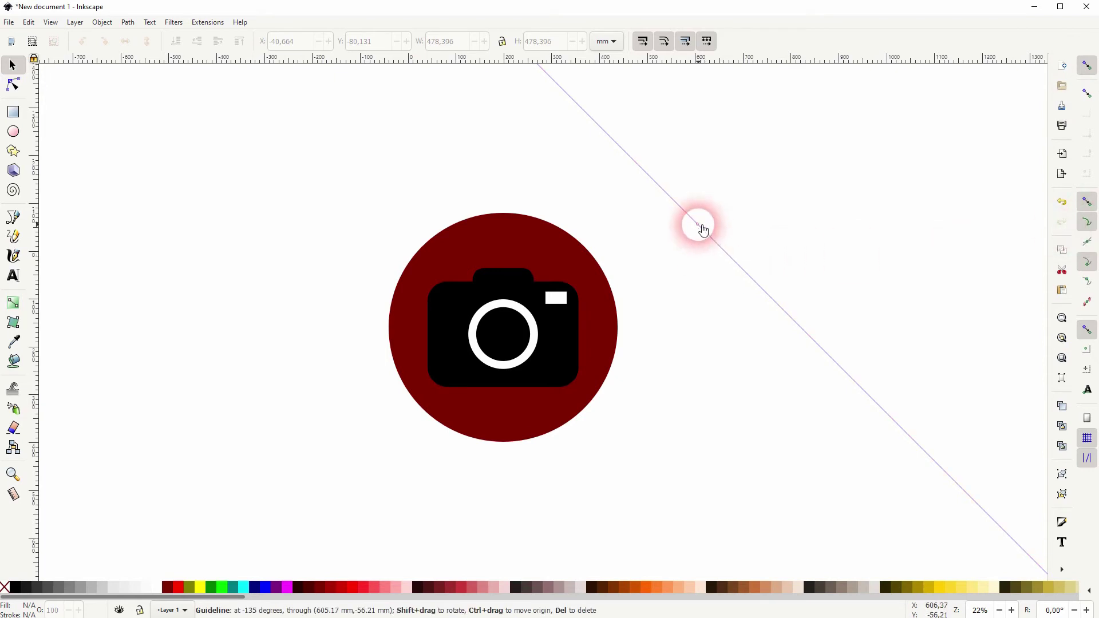
drag(703, 229, 639, 252)
scroll(549, 302, up, 2)
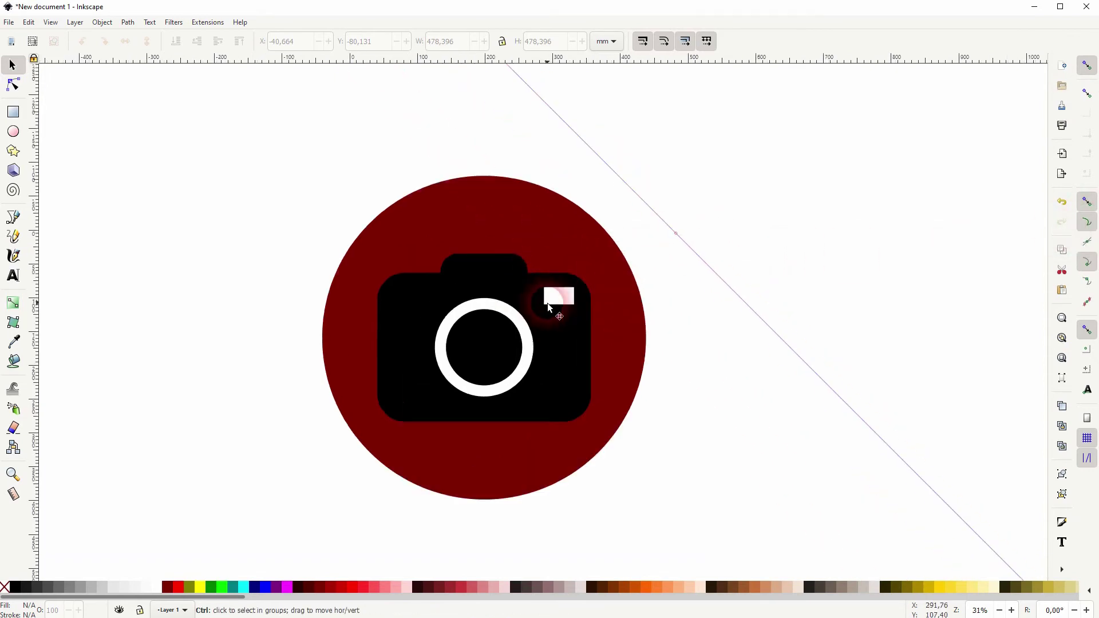
drag(740, 216, 600, 275)
Add two more diagonal guides touching the camera's lower left and its top edge.
drag(1033, 63, 384, 491)
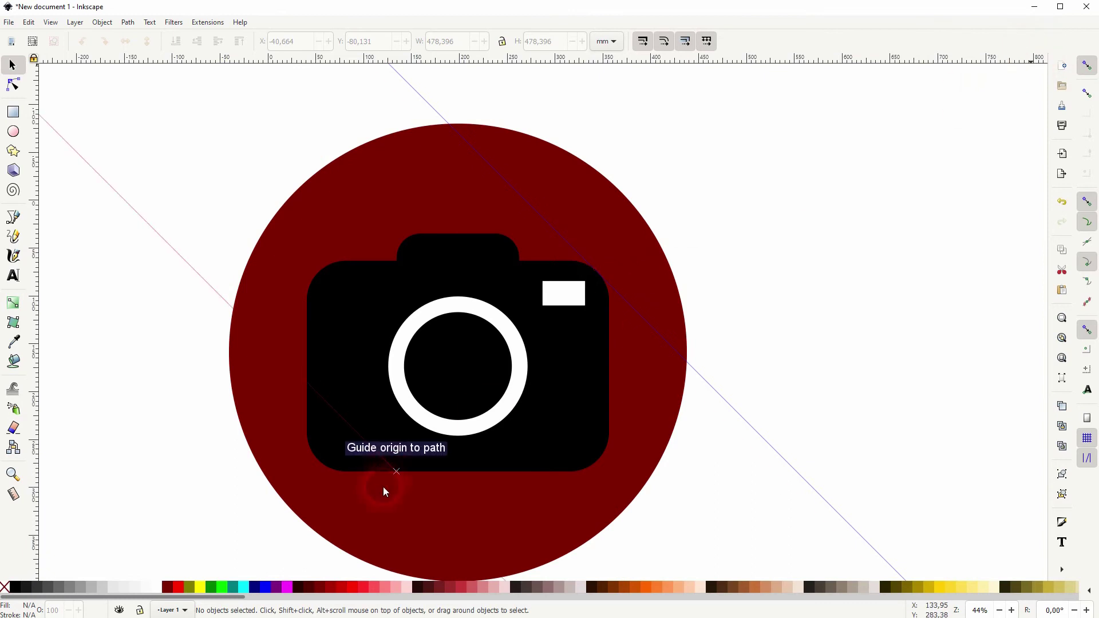
drag(313, 467, 315, 459)
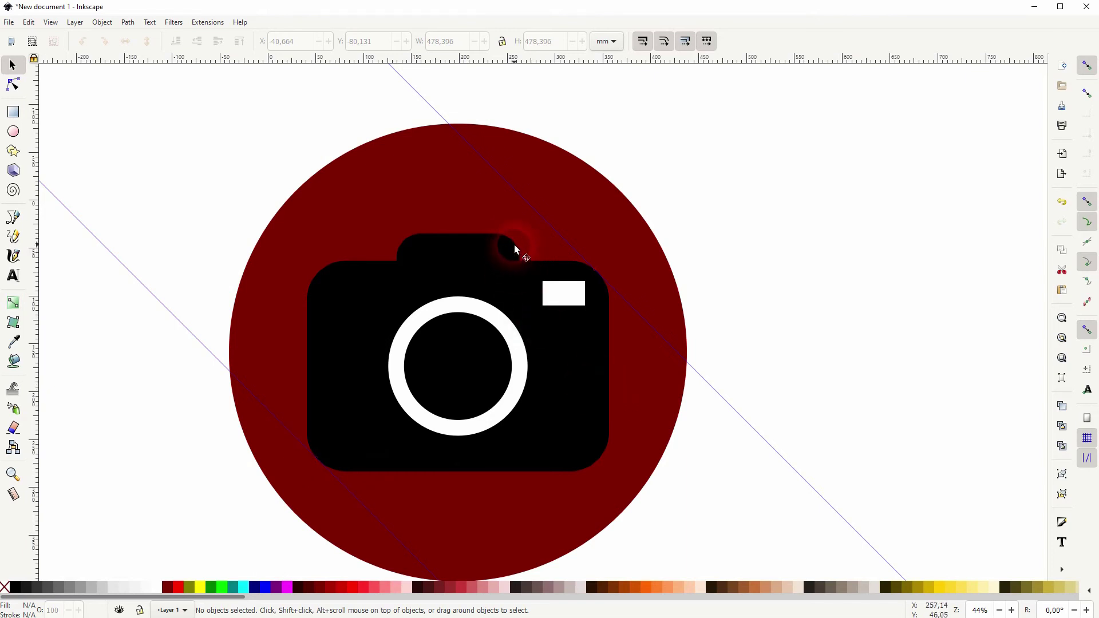
drag(1034, 61, 513, 248)
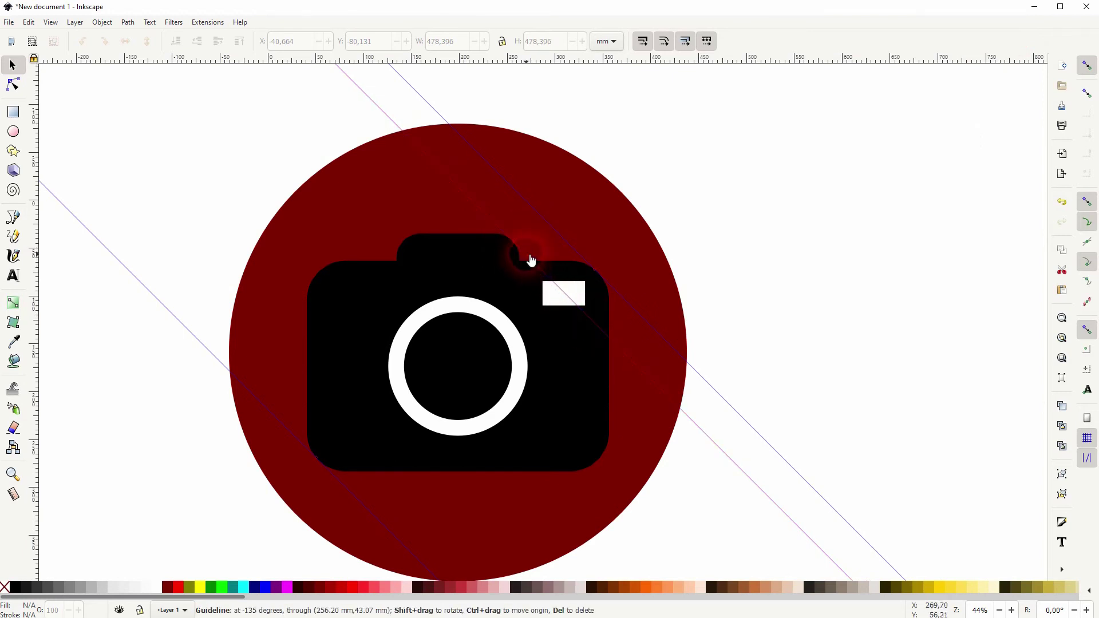
scroll(524, 261, up, 5)
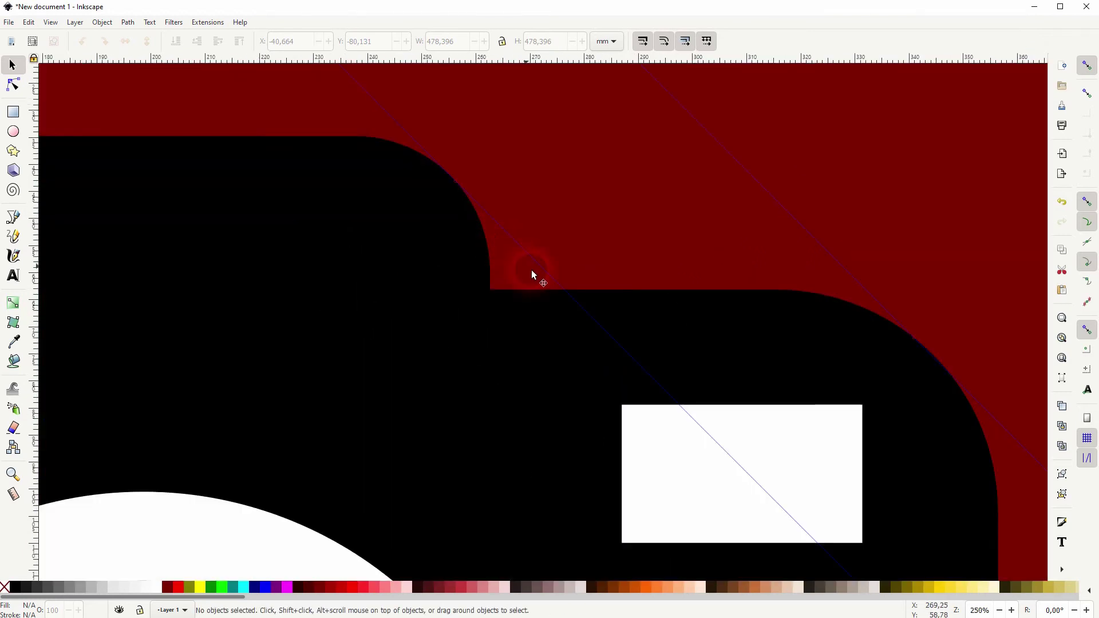
scroll(526, 273, down, 6)
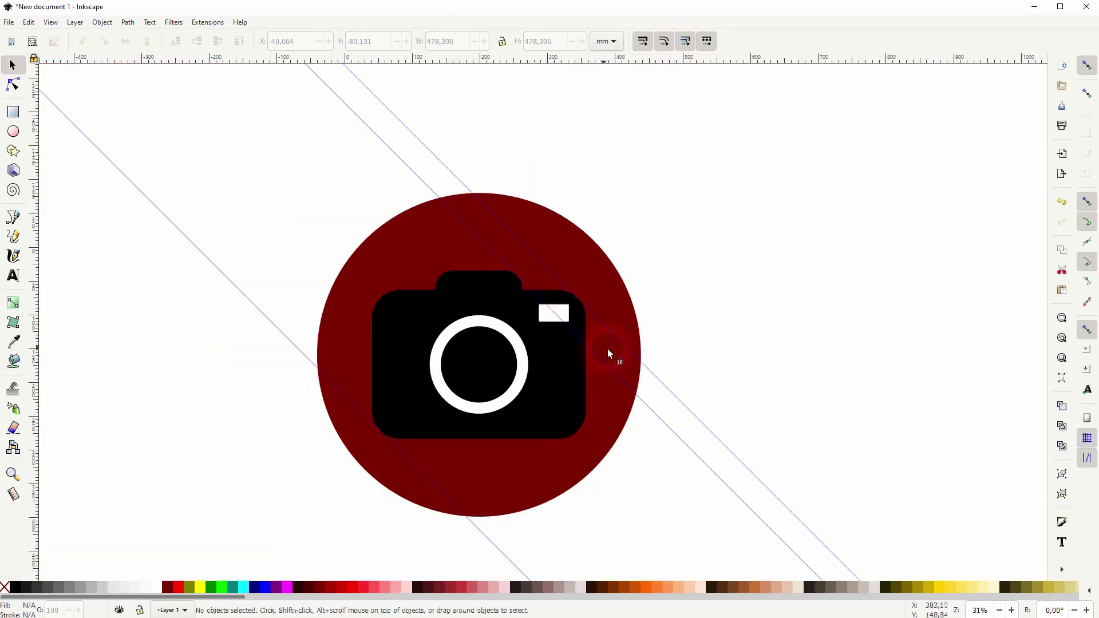
Trace a closed straight-line shadow polygon from the camera's corners to two points beyond the circle.
click(13, 218)
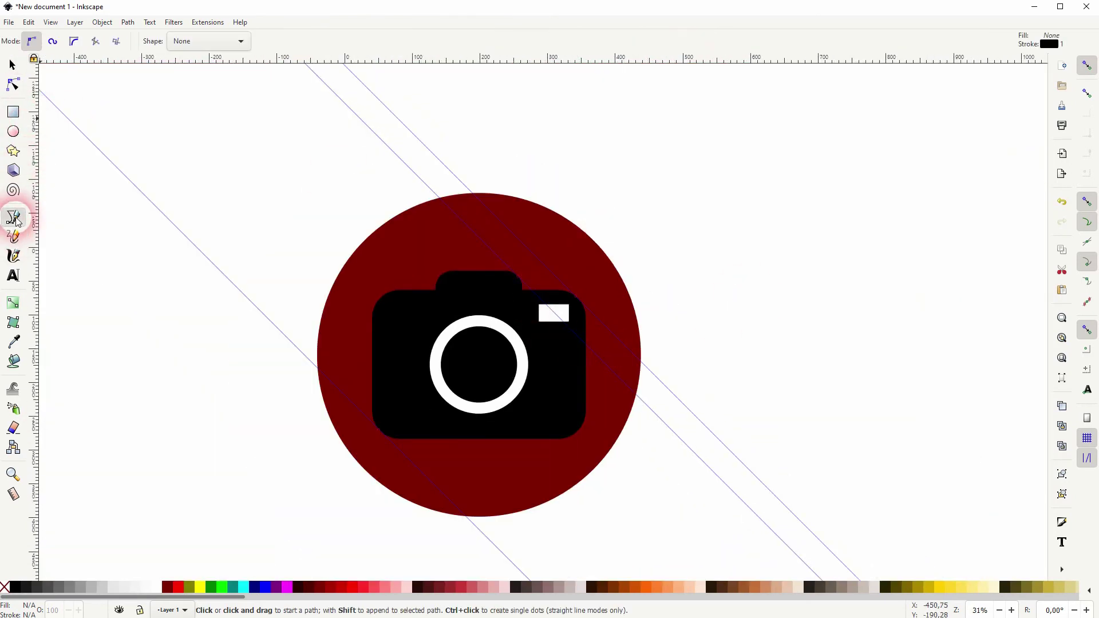
click(575, 295)
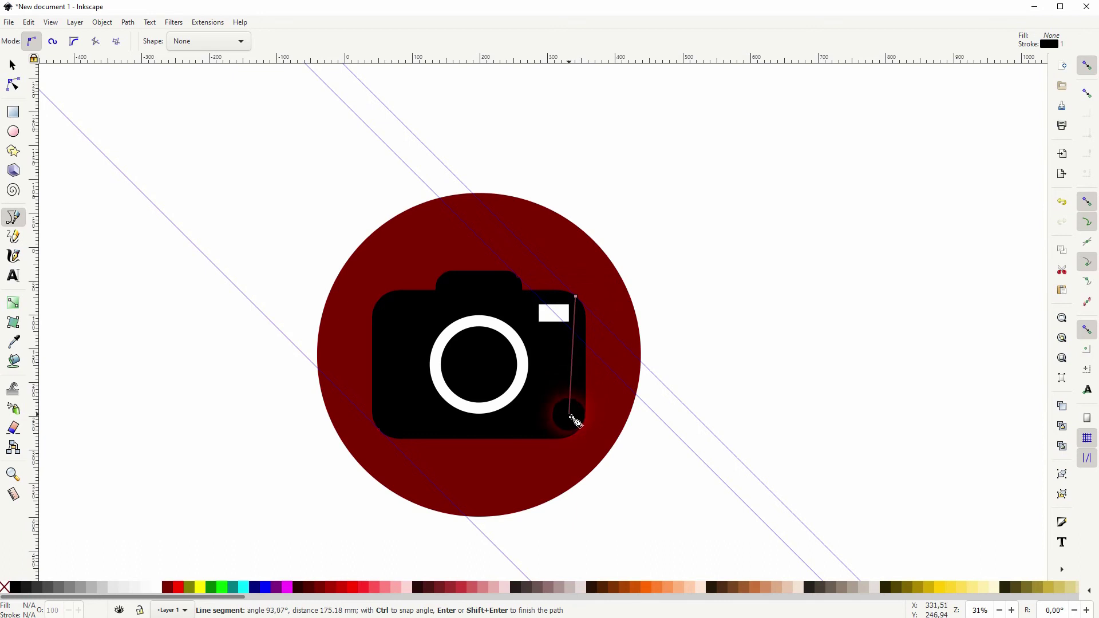
click(780, 501)
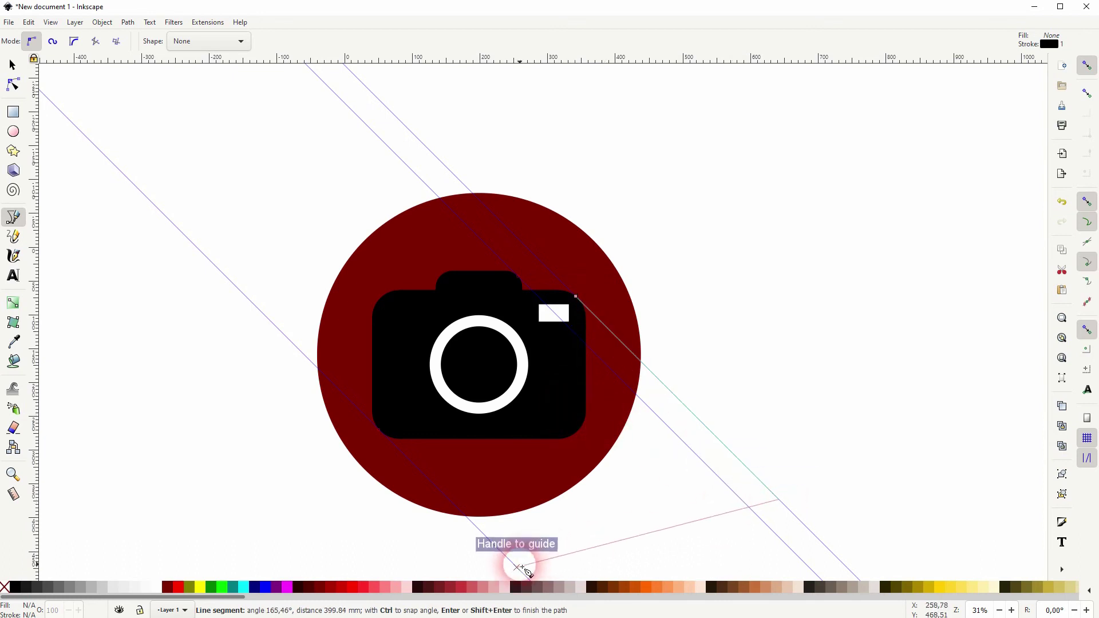
click(517, 566)
click(379, 430)
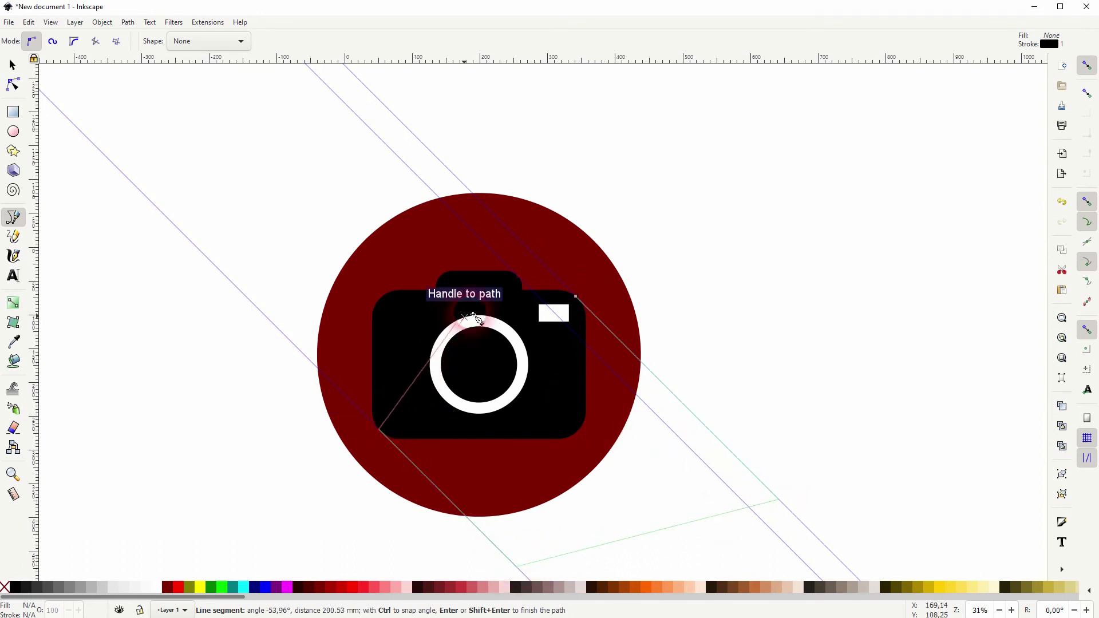
click(518, 281)
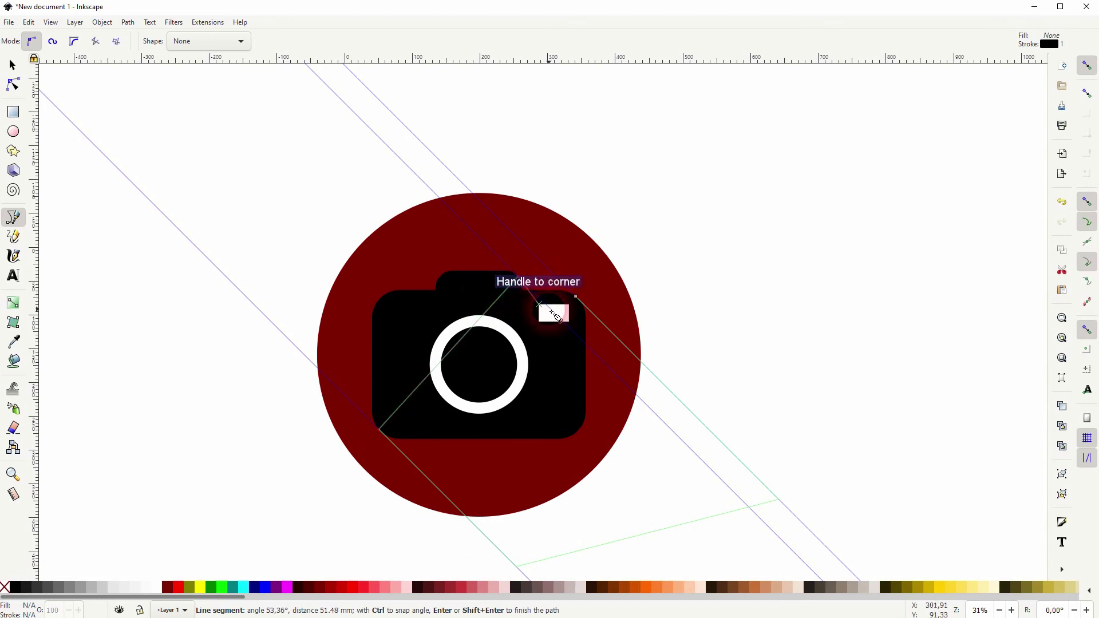
click(553, 313)
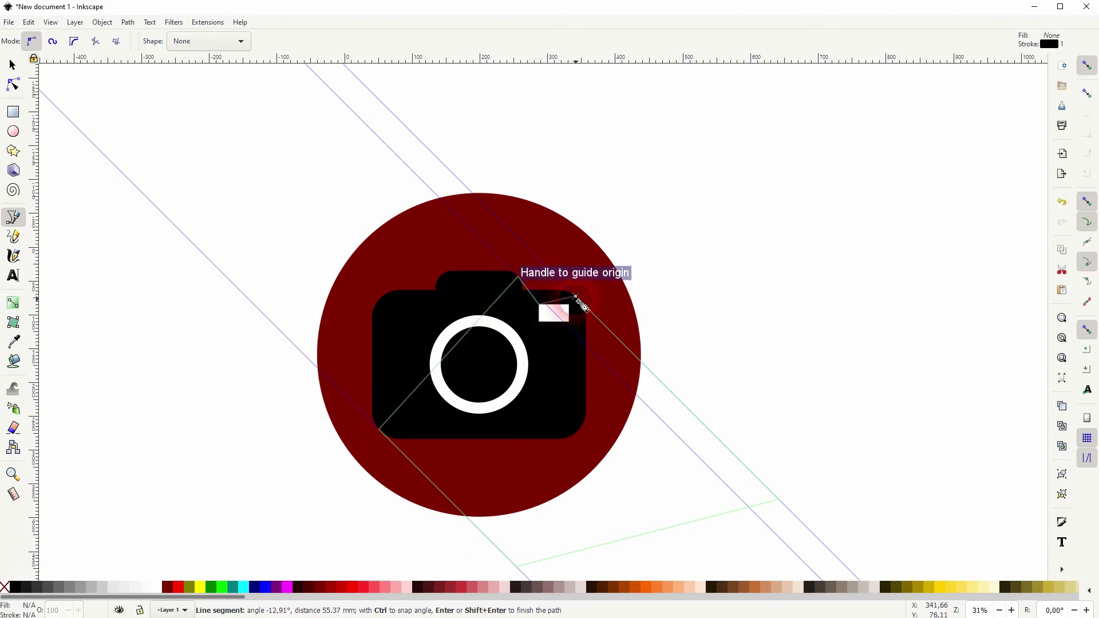
click(1086, 66)
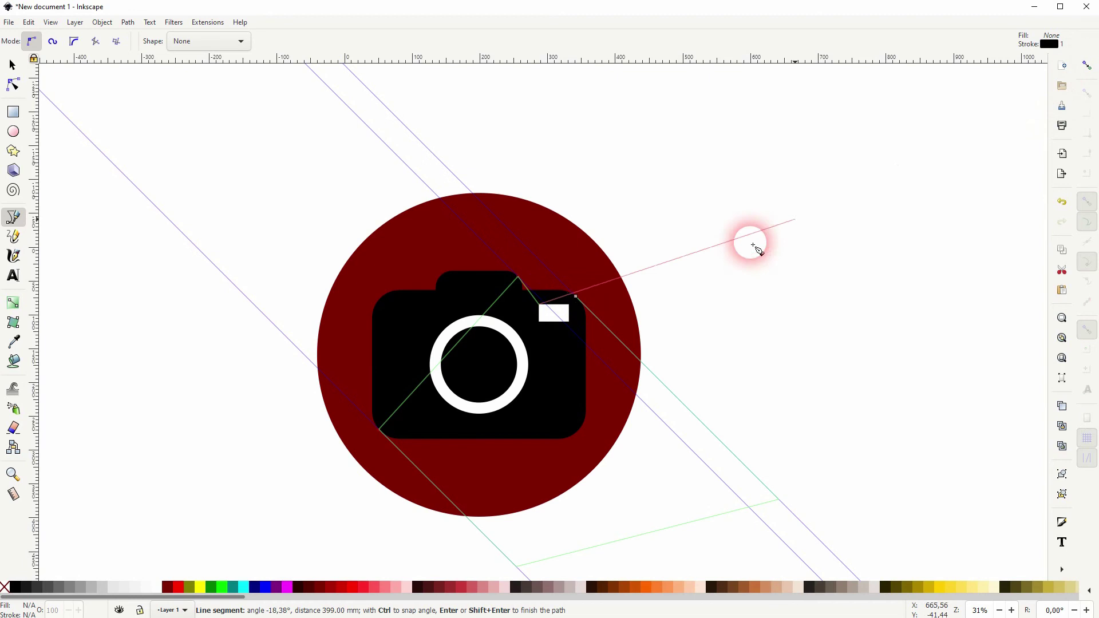
click(576, 298)
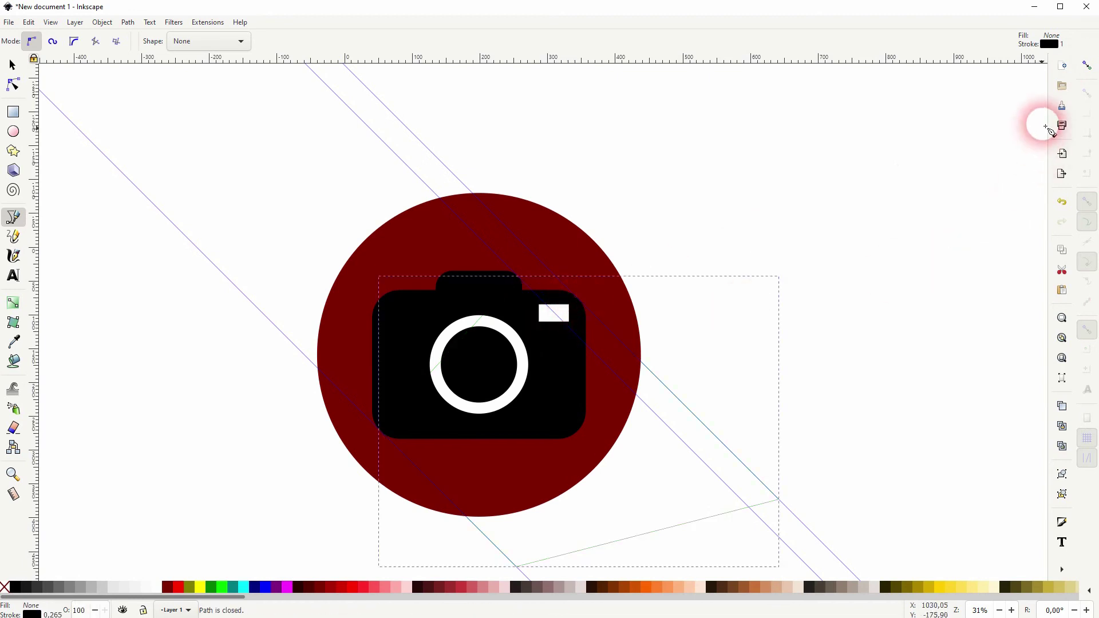
click(1087, 68)
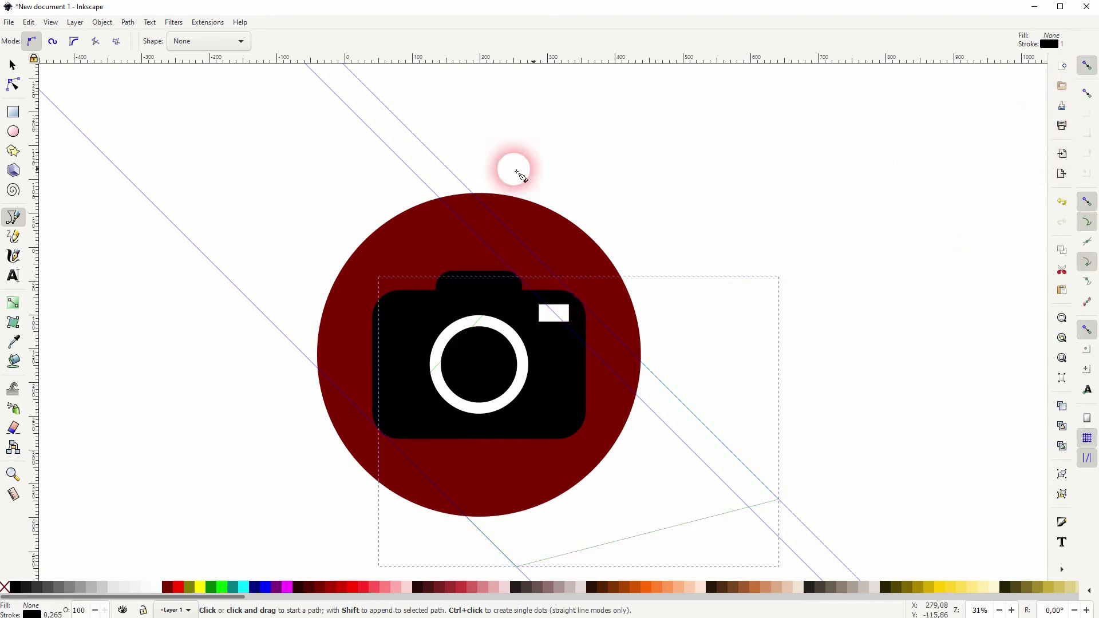
Fill the shadow outline red, lower it beneath the camera, and divide the circle with it.
click(12, 65)
click(178, 586)
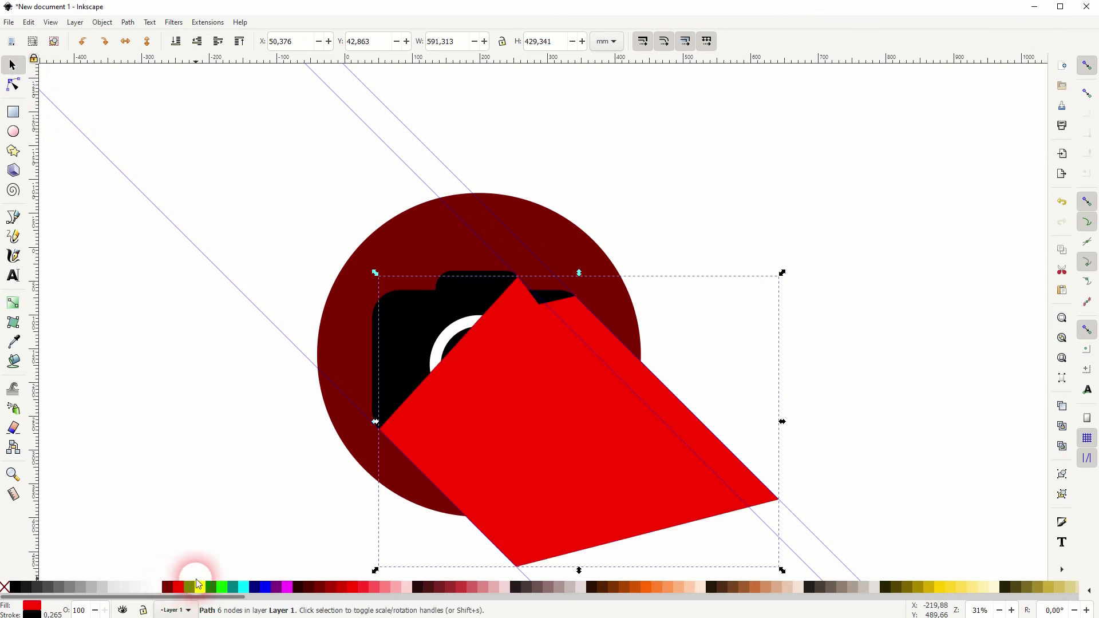
click(197, 41)
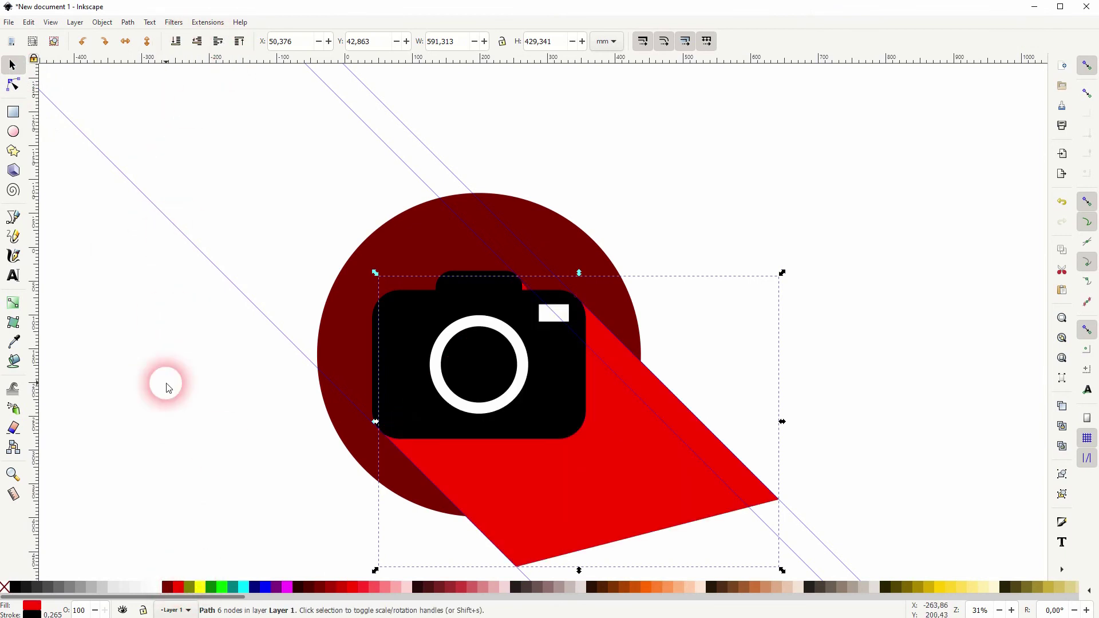
shift+click(528, 232)
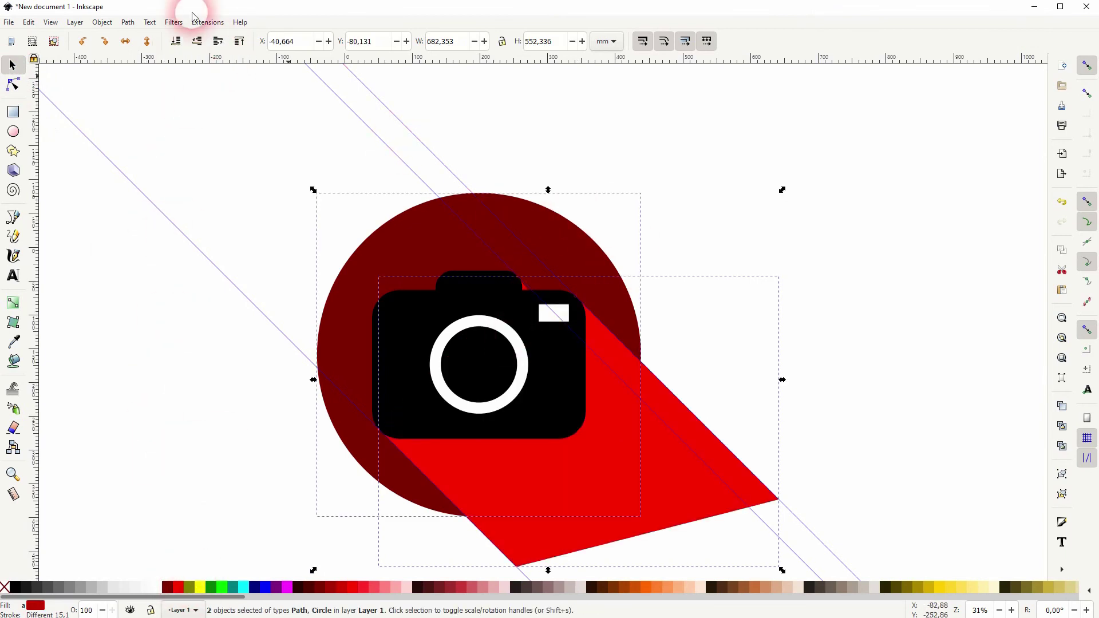
click(127, 21)
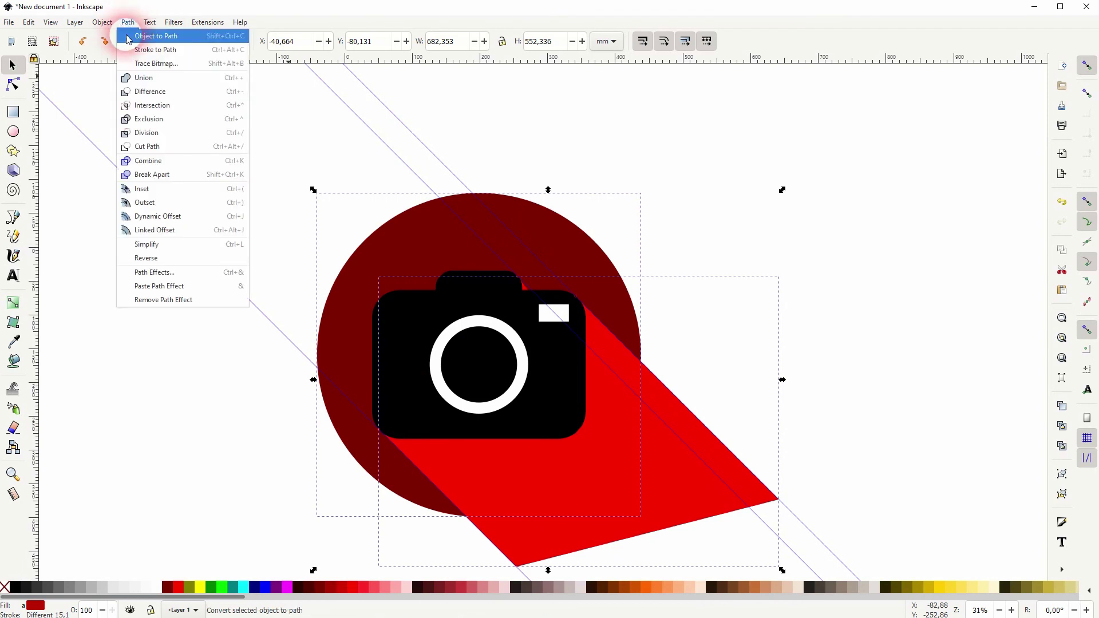
click(167, 135)
Fill the lower shadow piece of the circle bright red #FF0000.
click(177, 412)
click(549, 473)
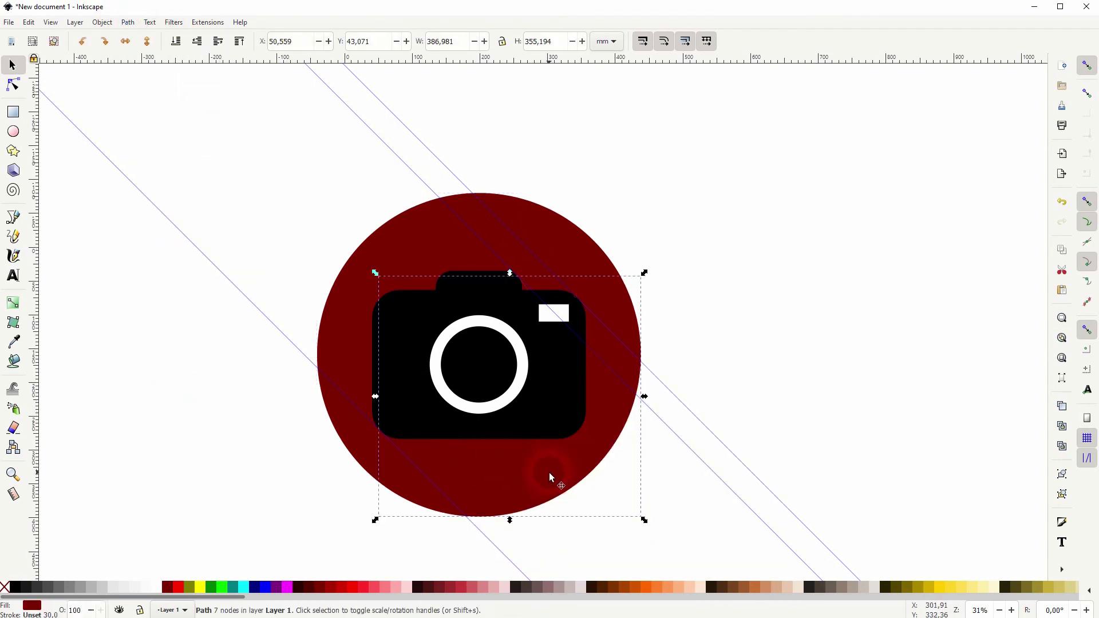
click(356, 589)
click(711, 315)
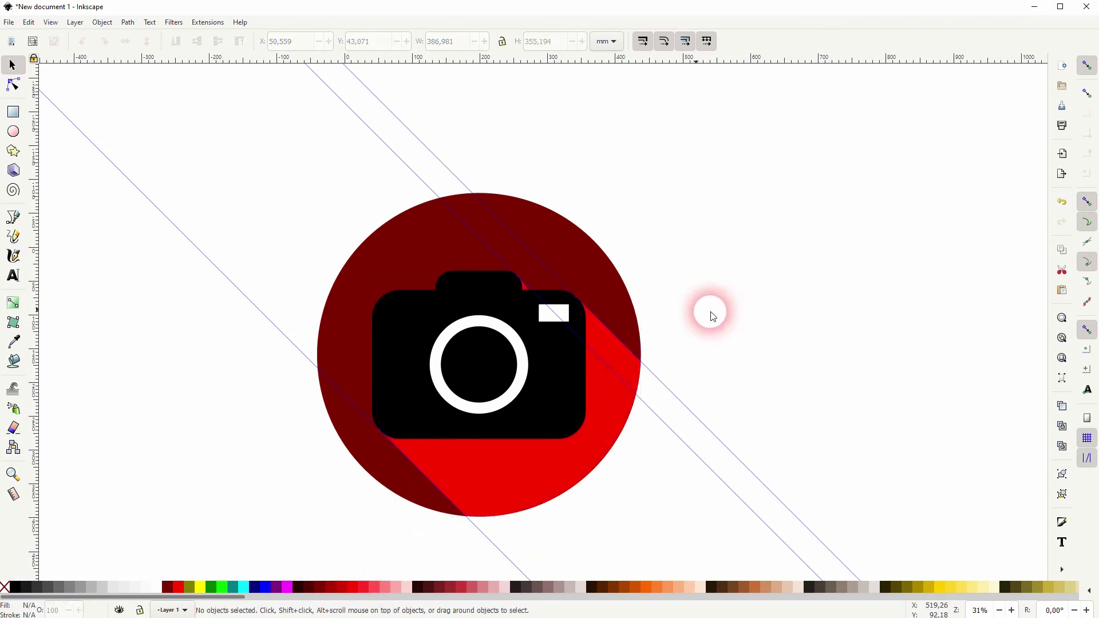
Recolour the upper circle piece light blue #5599FF.
click(421, 253)
click(334, 588)
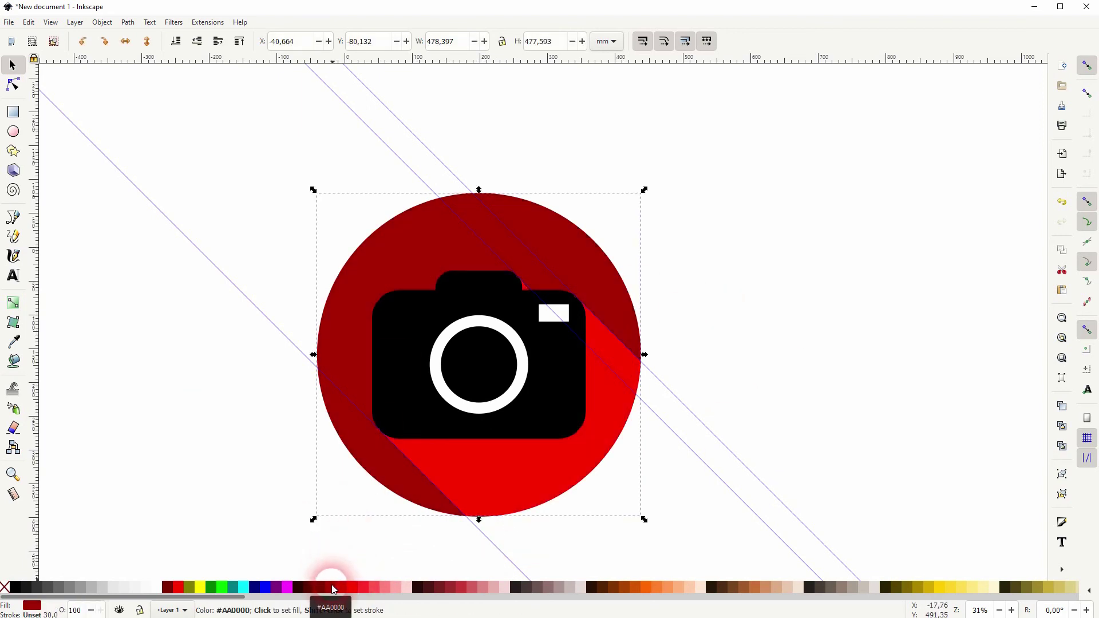
scroll(334, 588, right, 10)
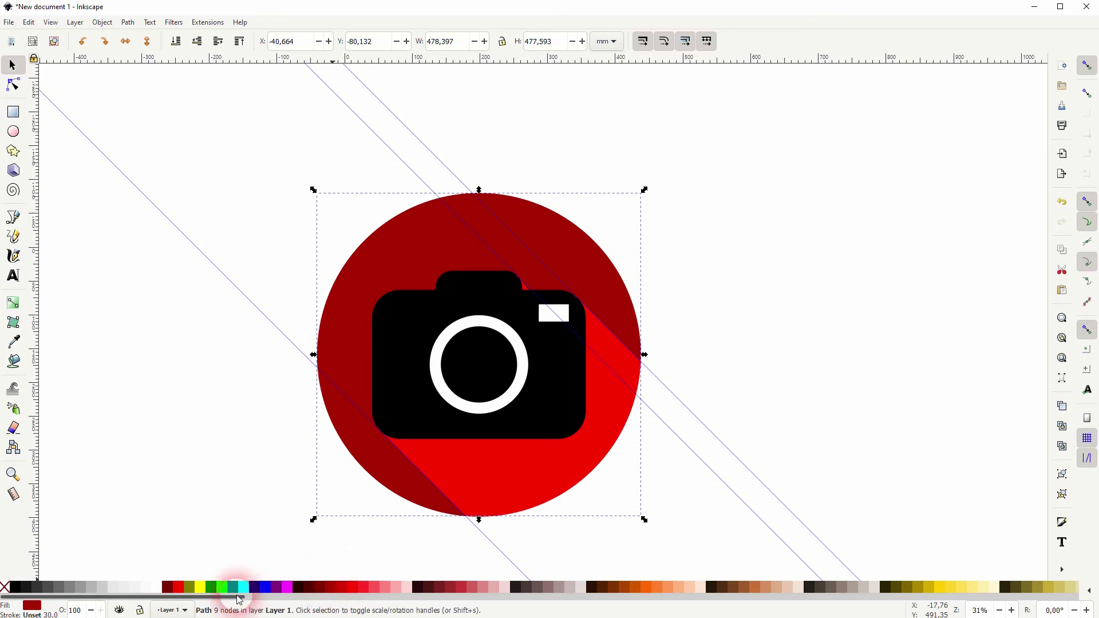
click(596, 586)
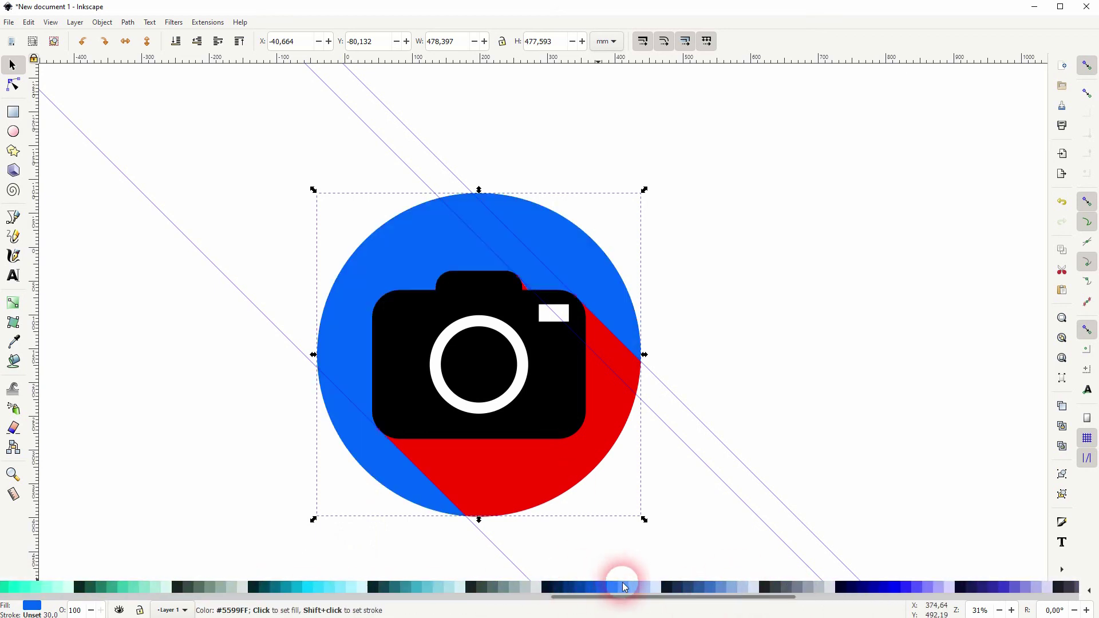
click(622, 582)
Recolour the diagonal shadow piece medium blue #2A7FFF.
click(572, 484)
click(602, 586)
click(569, 586)
click(575, 585)
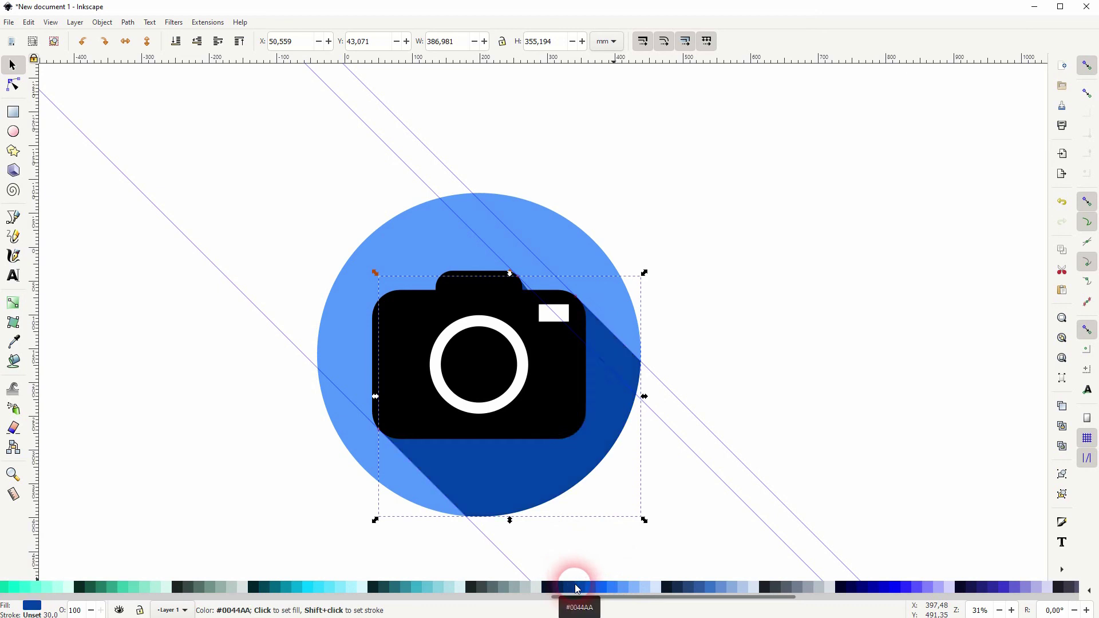
click(586, 584)
click(623, 584)
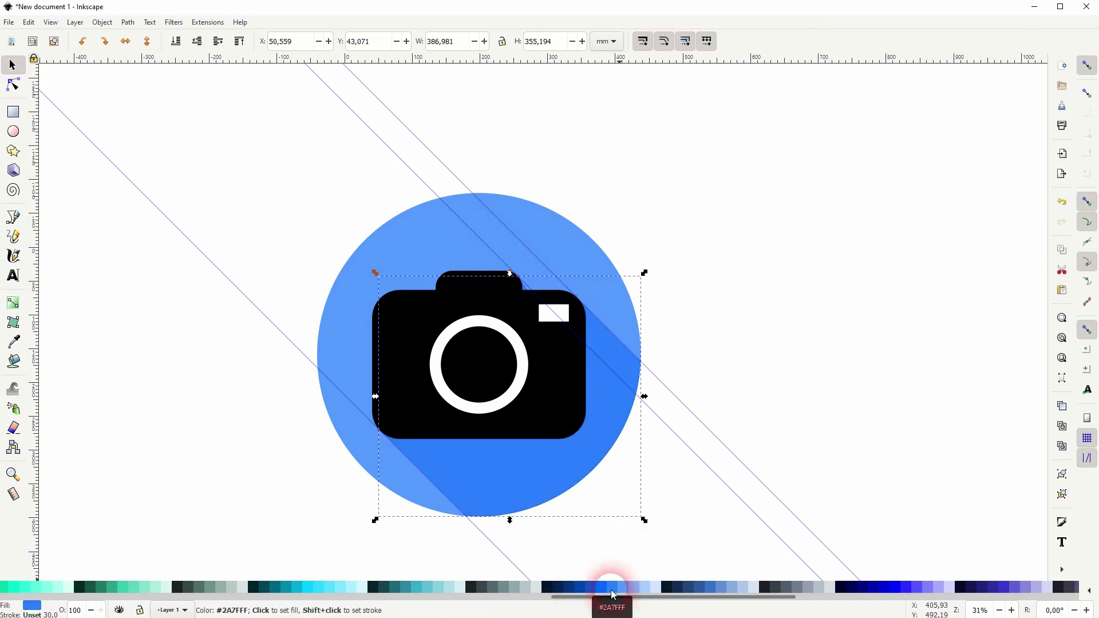
click(766, 354)
click(693, 319)
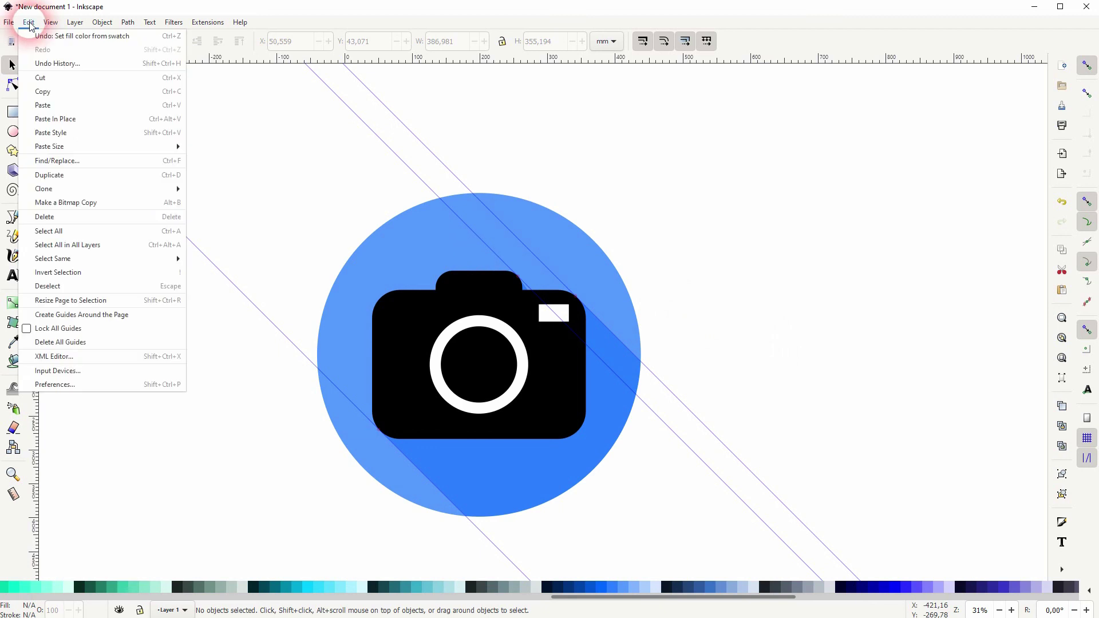
Delete the three diagonal guides from the canvas, leaving only the finished camera badge.
click(101, 342)
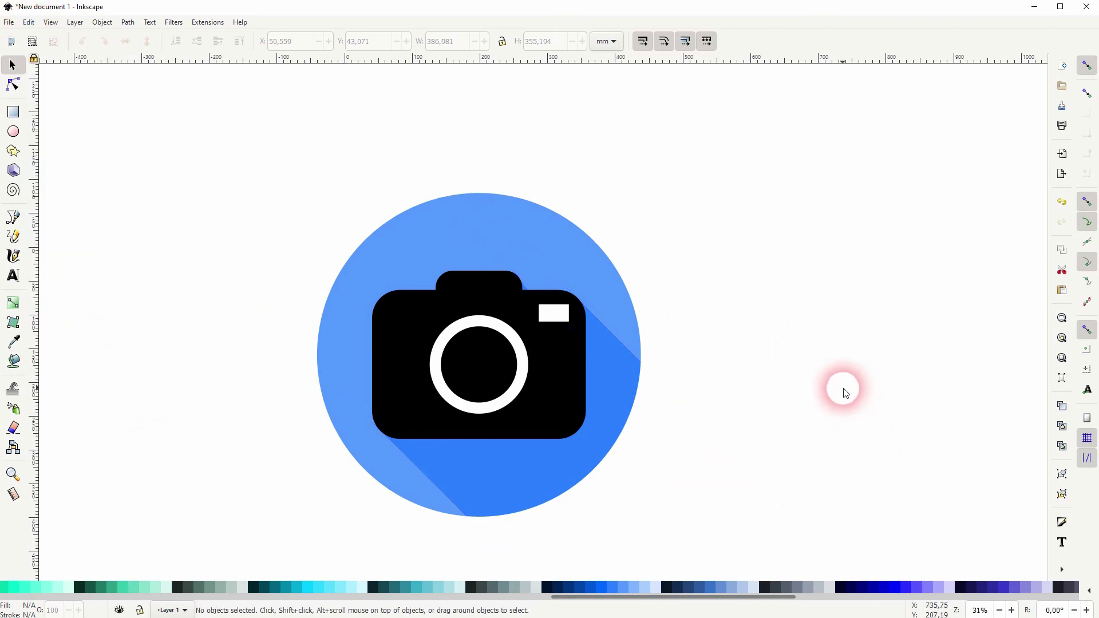